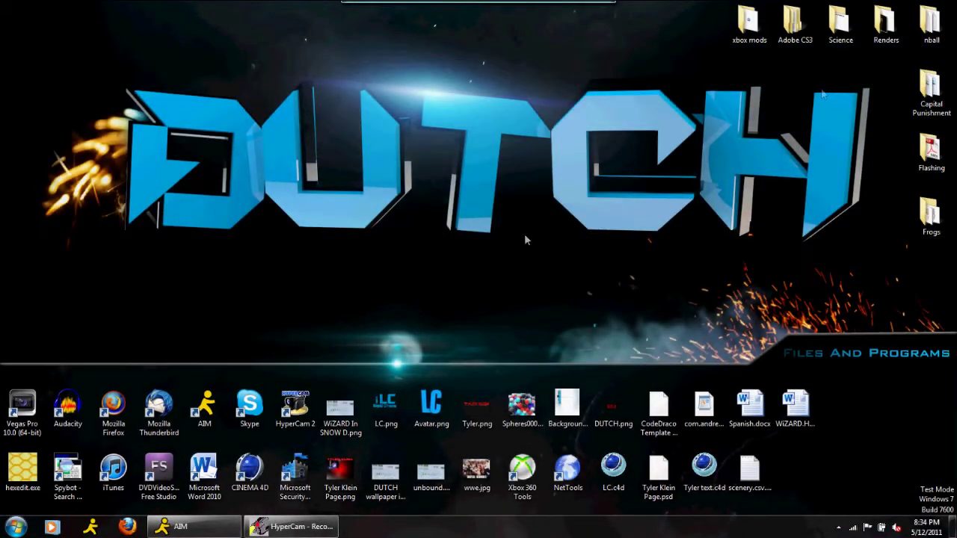
# View the reference render PokeBall.png in the Logos And Wallpapers folder of the Pictures library and close it
pyautogui.click(17, 526)
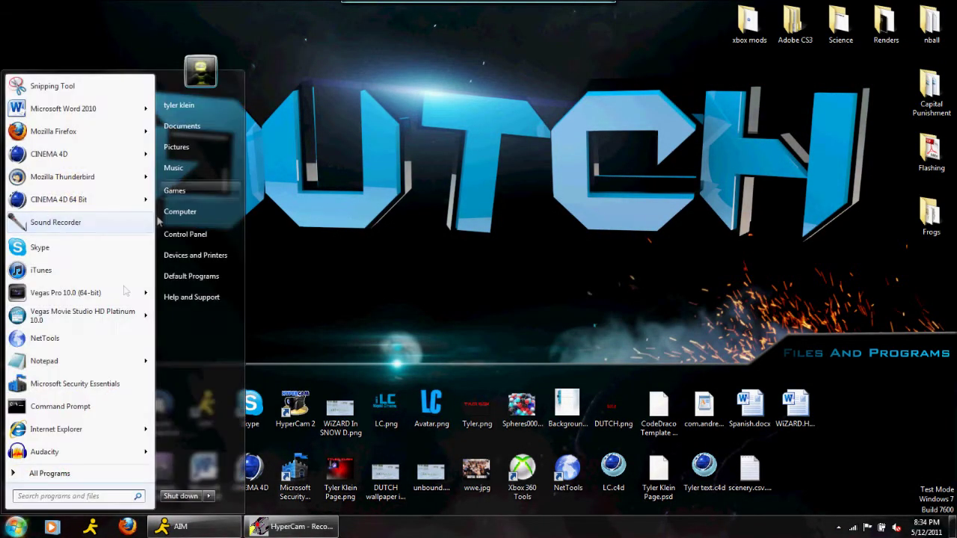
pyautogui.click(177, 146)
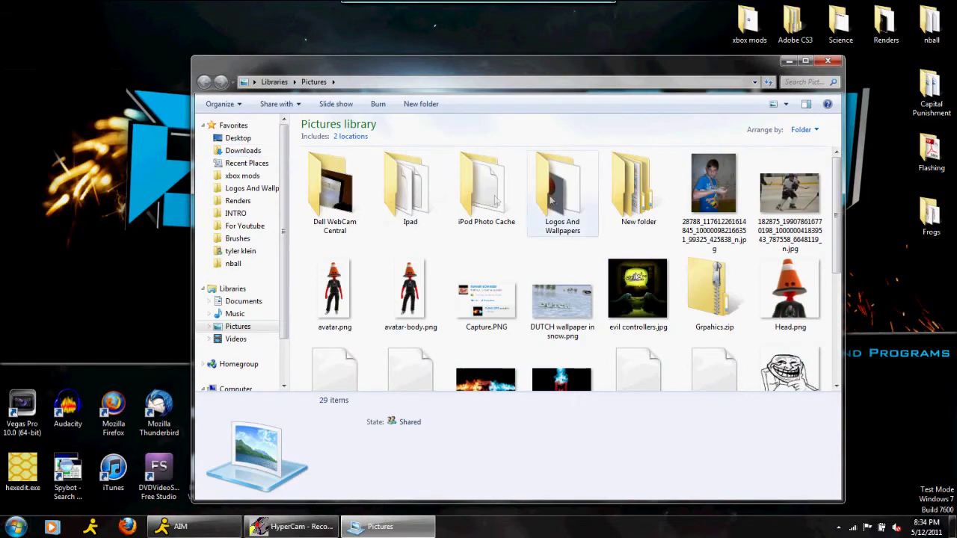
pyautogui.doubleClick(562, 191)
pyautogui.doubleClick(641, 318)
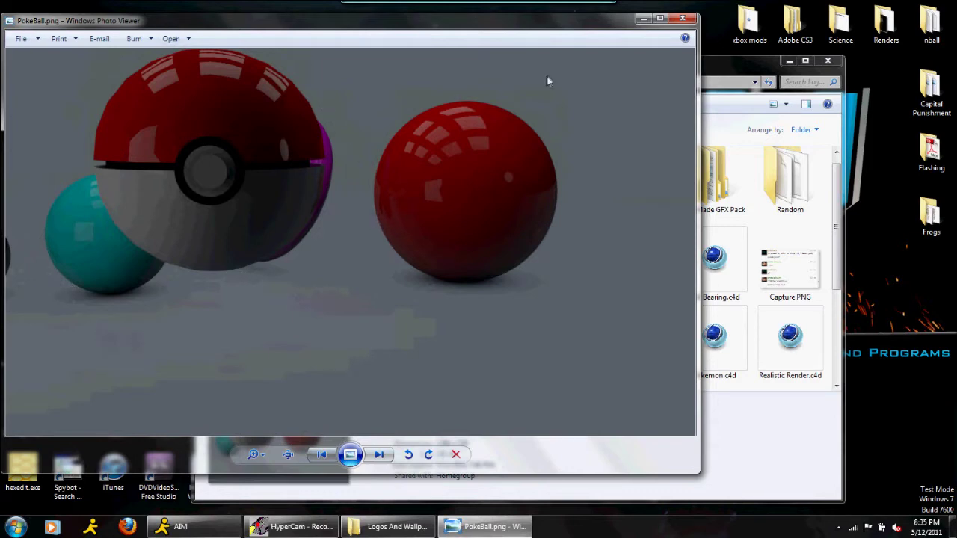
pyautogui.click(681, 18)
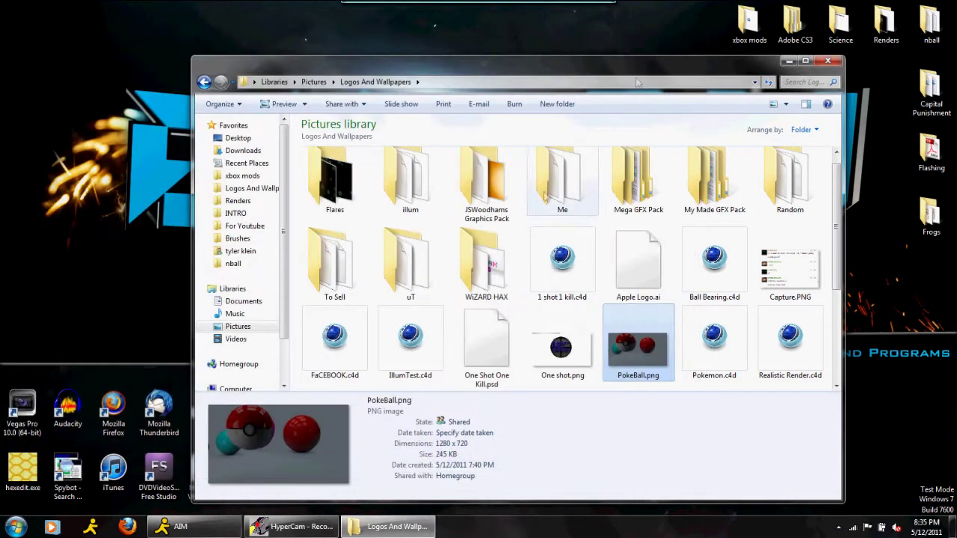
pyautogui.click(827, 61)
# Switch to CINEMA 4D, add a sphere and raise it about 110 cm above the grid
pyautogui.click(249, 478)
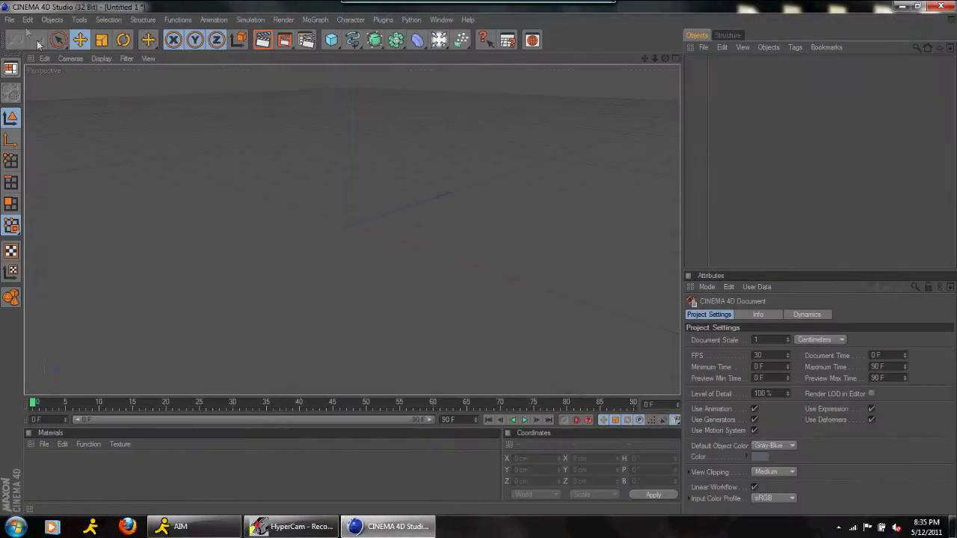
pyautogui.click(11, 20)
pyautogui.click(11, 24)
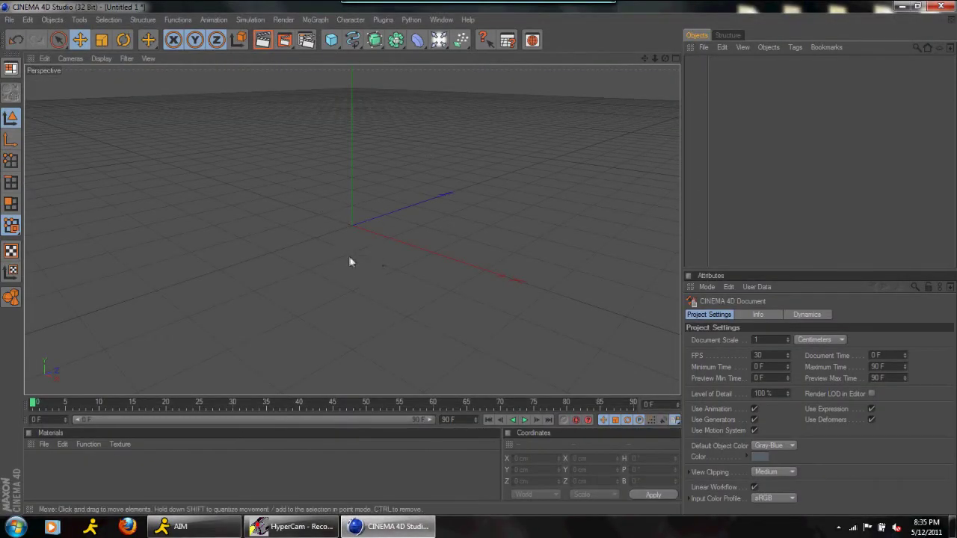
pyautogui.moveTo(331, 40); pyautogui.dragTo(438, 47)
pyautogui.moveTo(666, 58); pyautogui.dragTo(724, 29)
pyautogui.scroll(-2, 480, 263)
pyautogui.moveTo(352, 136); pyautogui.dragTo(352, 112)
pyautogui.click(795, 202)
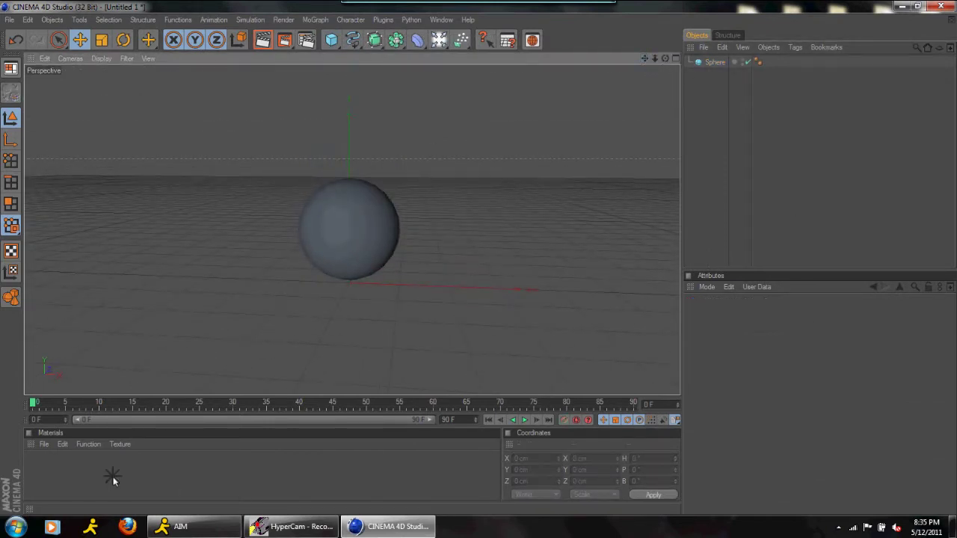
# Create a new material and set its color to pure black (RGB 0, 0, 0)
pyautogui.doubleClick(112, 478)
pyautogui.click(94, 474)
pyautogui.doubleClick(46, 468)
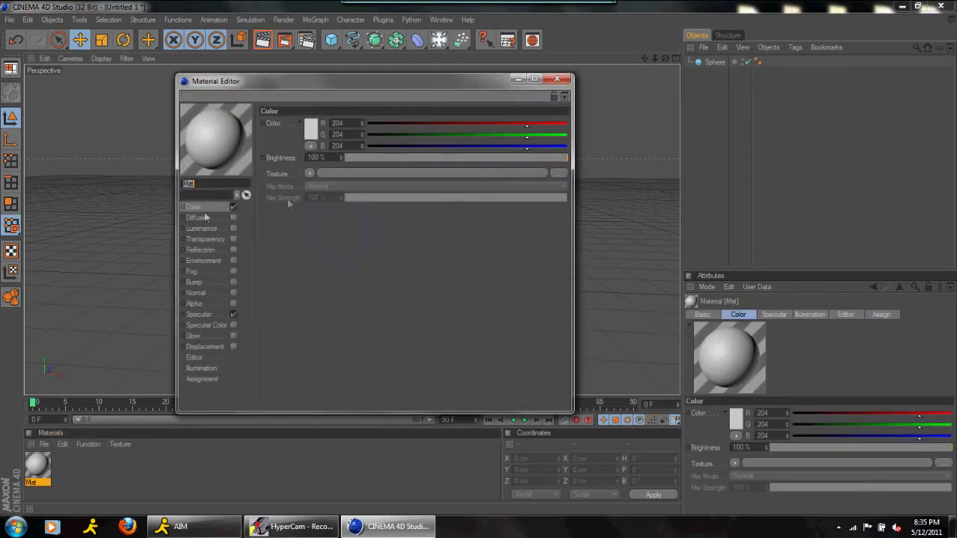
pyautogui.moveTo(403, 136); pyautogui.dragTo(328, 150)
pyautogui.moveTo(381, 124); pyautogui.dragTo(327, 129)
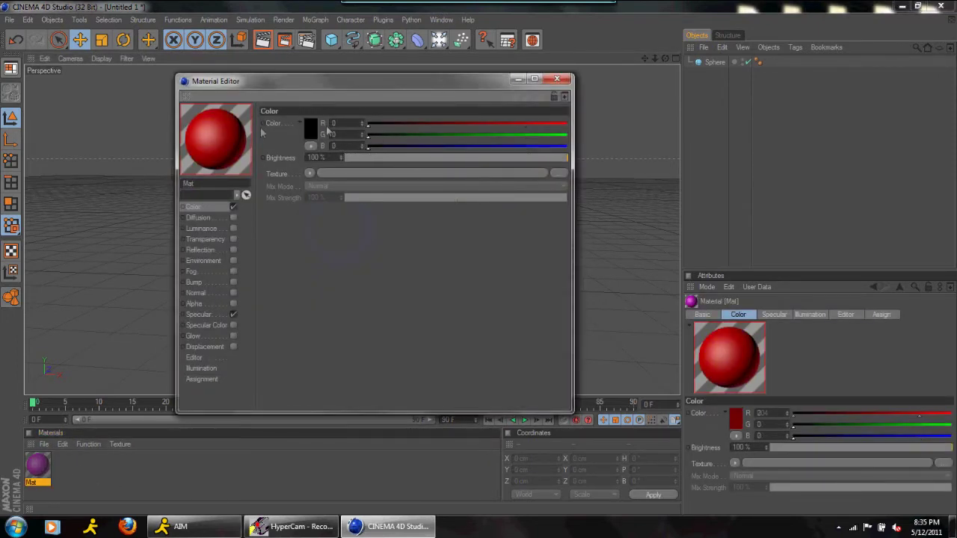
# Turn off the black material's specular channel and enable its reflection with brightness at 10%
pyautogui.click(232, 314)
pyautogui.click(233, 314)
pyautogui.click(202, 249)
pyautogui.click(233, 249)
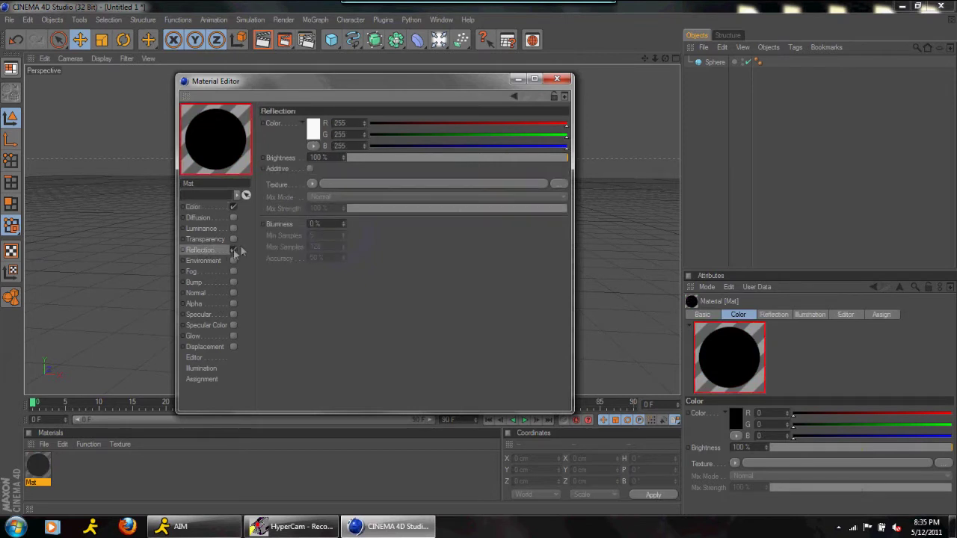
pyautogui.moveTo(362, 158); pyautogui.dragTo(387, 160)
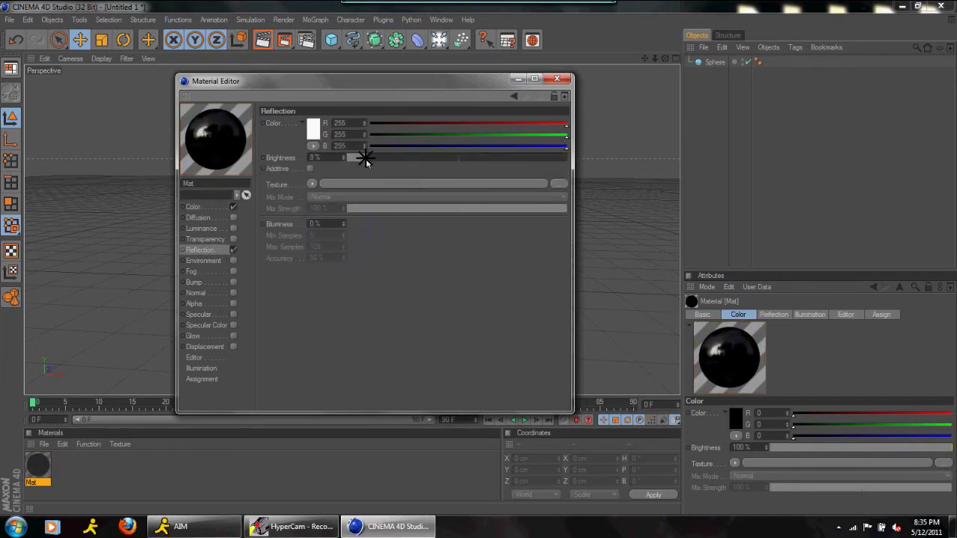
# Add a Fresnel texture to the reflection with 10% mix strength and raise the reflection brightness to about 17%
pyautogui.click(312, 184)
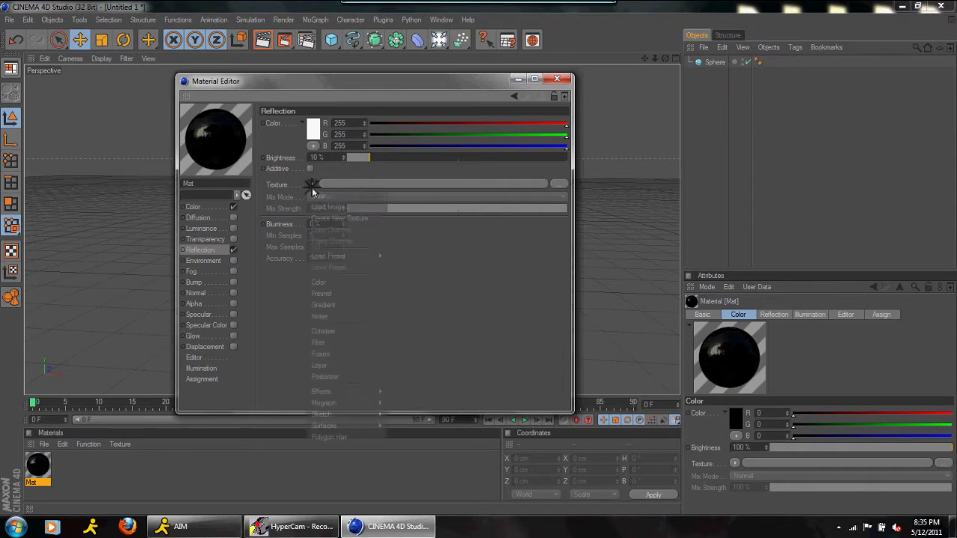
pyautogui.click(351, 303)
pyautogui.moveTo(348, 242); pyautogui.dragTo(379, 246)
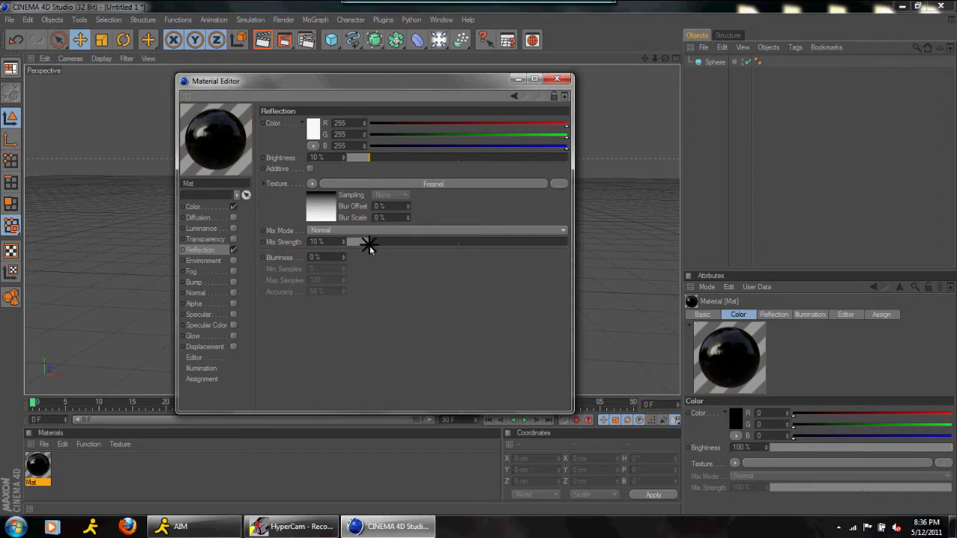
pyautogui.moveTo(369, 158); pyautogui.dragTo(377, 161)
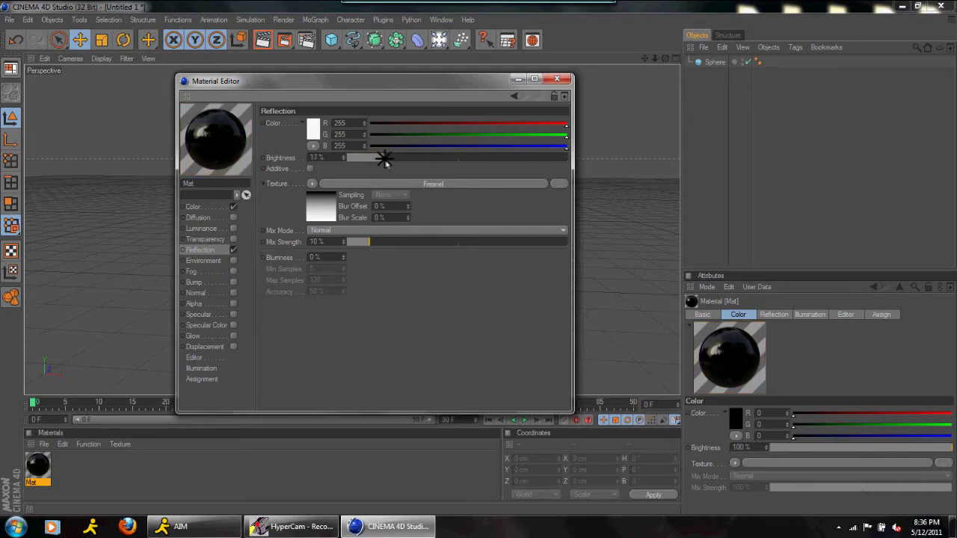
pyautogui.click(562, 83)
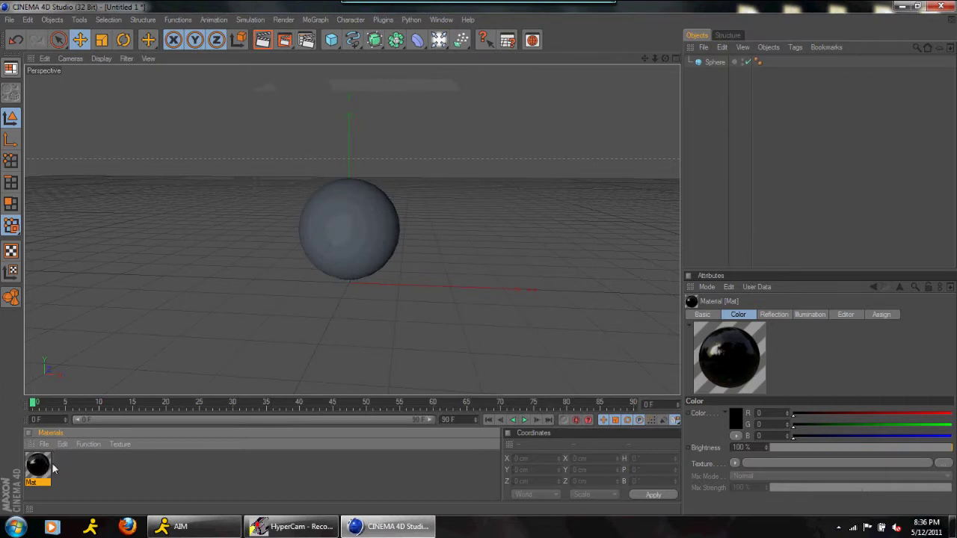
# Make two copies of the black material and set the first copy's color to white (RGB 255, 255, 255)
pyautogui.keyDown('ctrl'); pyautogui.moveTo(32, 467); pyautogui.dragTo(95, 468); pyautogui.keyUp('ctrl')
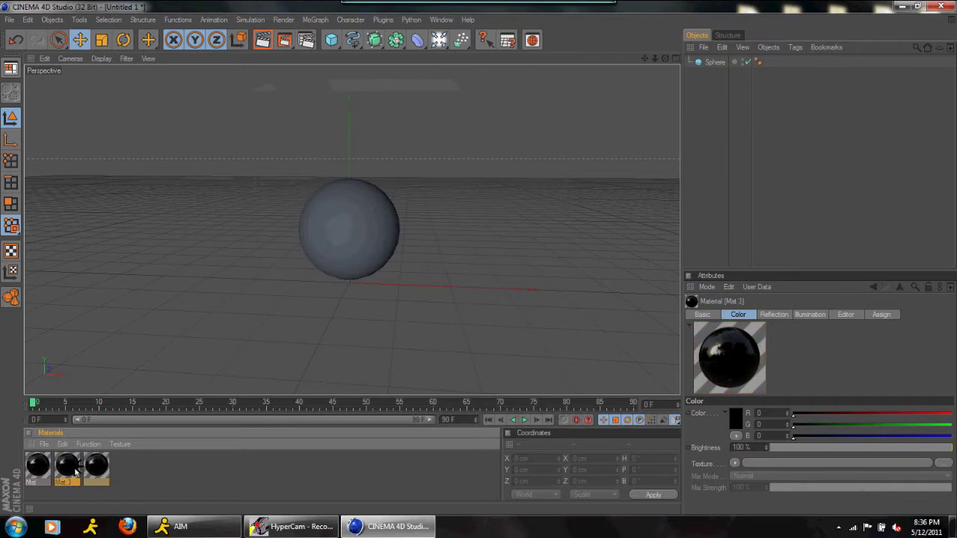
pyautogui.doubleClick(66, 465)
pyautogui.moveTo(443, 135); pyautogui.dragTo(609, 127)
pyautogui.click(557, 80)
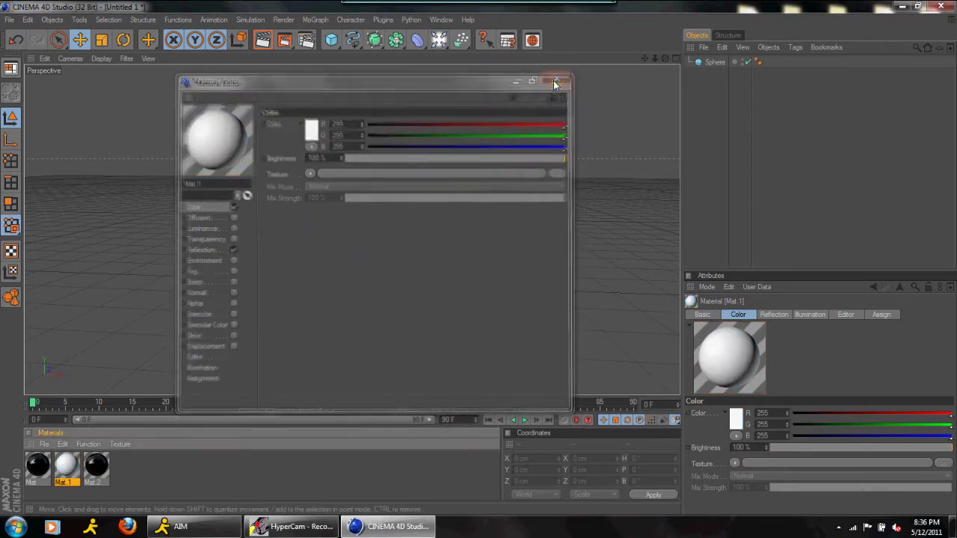
# Set the remaining black copy's color to pure red (RGB 255, 0, 0)
pyautogui.click(96, 467)
pyautogui.doubleClick(96, 465)
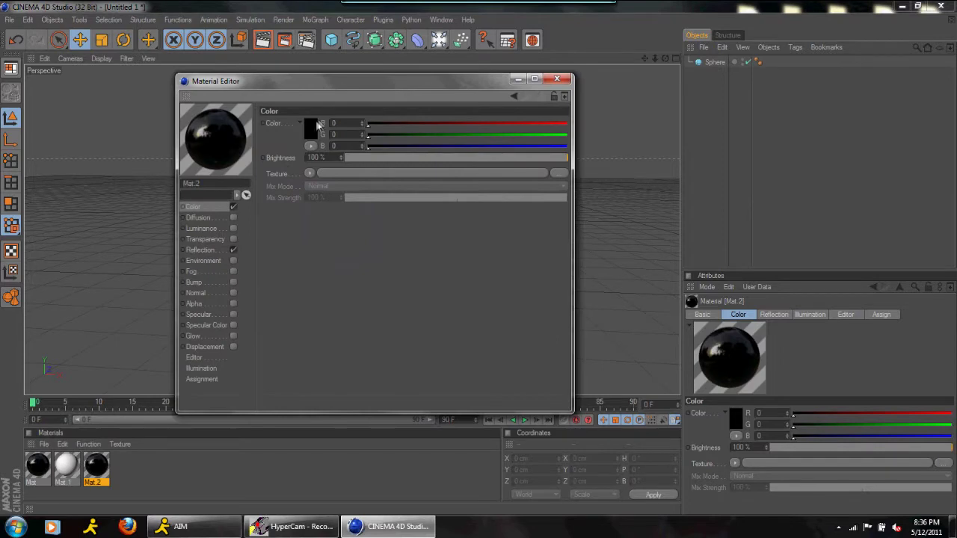
pyautogui.click(312, 127)
pyautogui.click(295, 178)
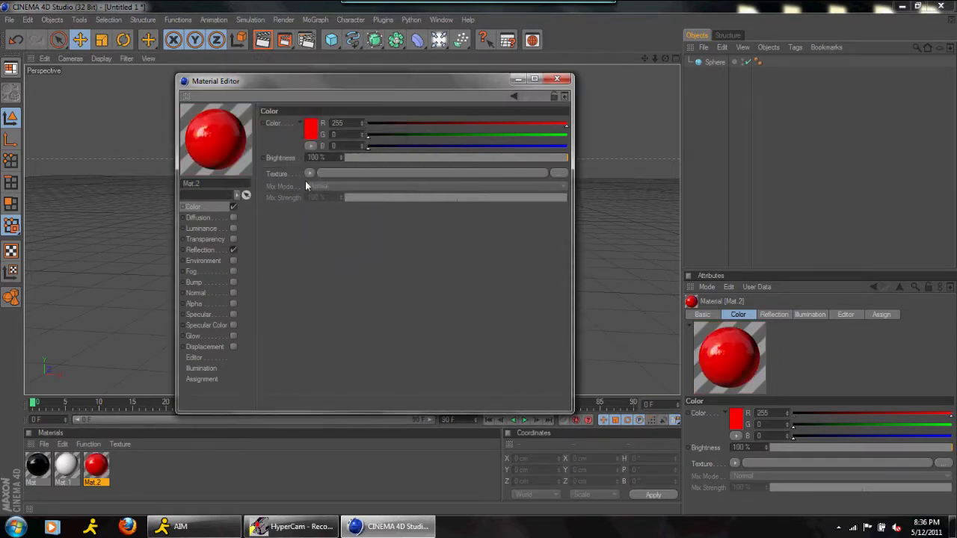
pyautogui.click(556, 79)
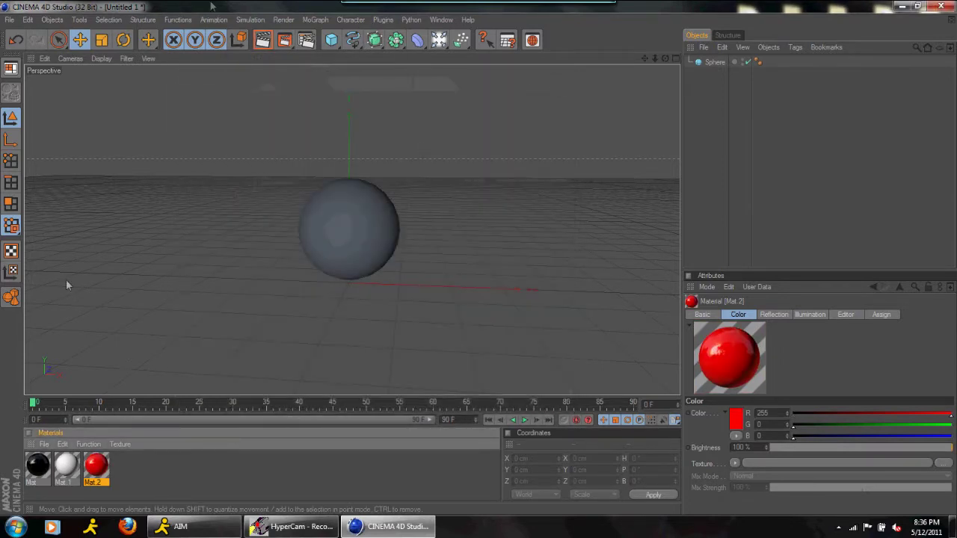
# Select the sphere and convert it into an editable polygon object
pyautogui.click(346, 236)
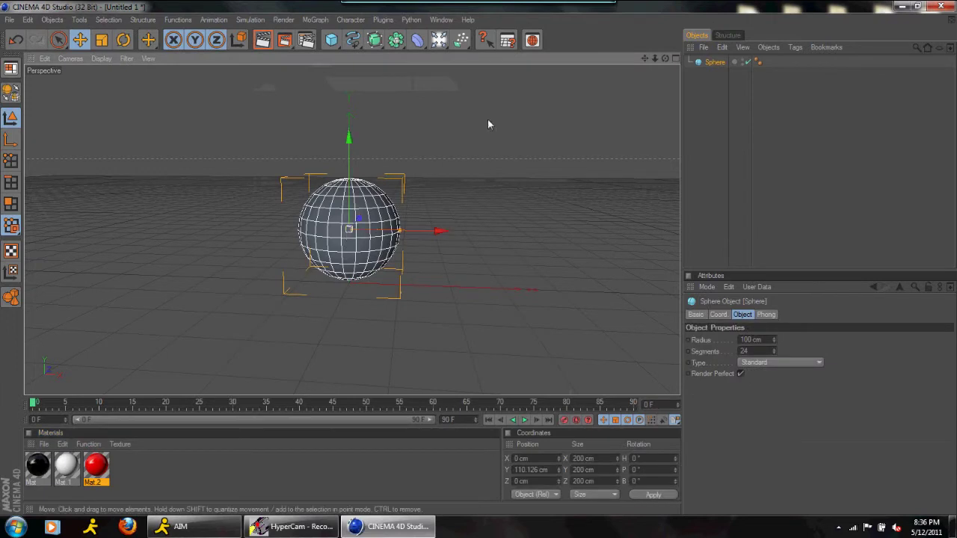
pyautogui.click(713, 65)
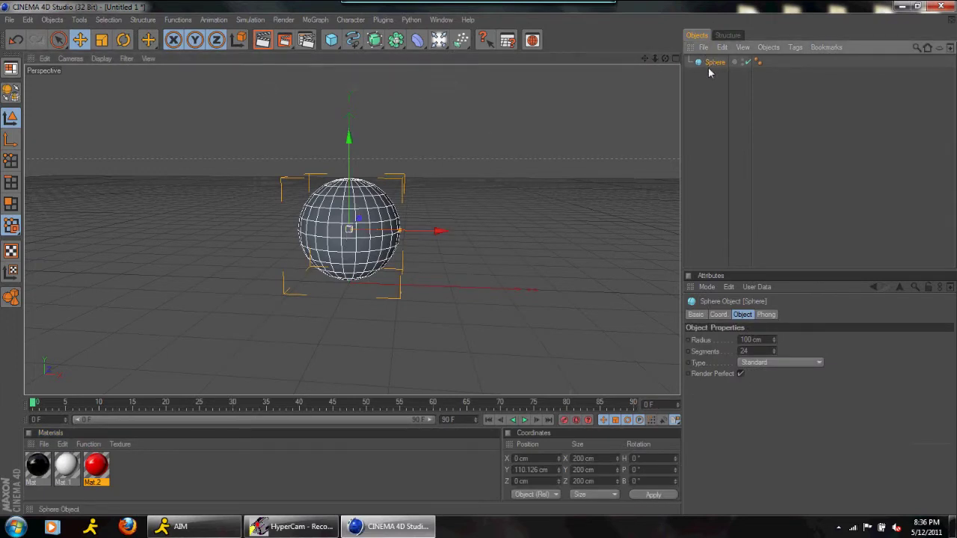
pyautogui.press('c')
# Open the Thrausi plugin for the sphere and set the H angle to 90° with randomizing off
pyautogui.click(433, 22)
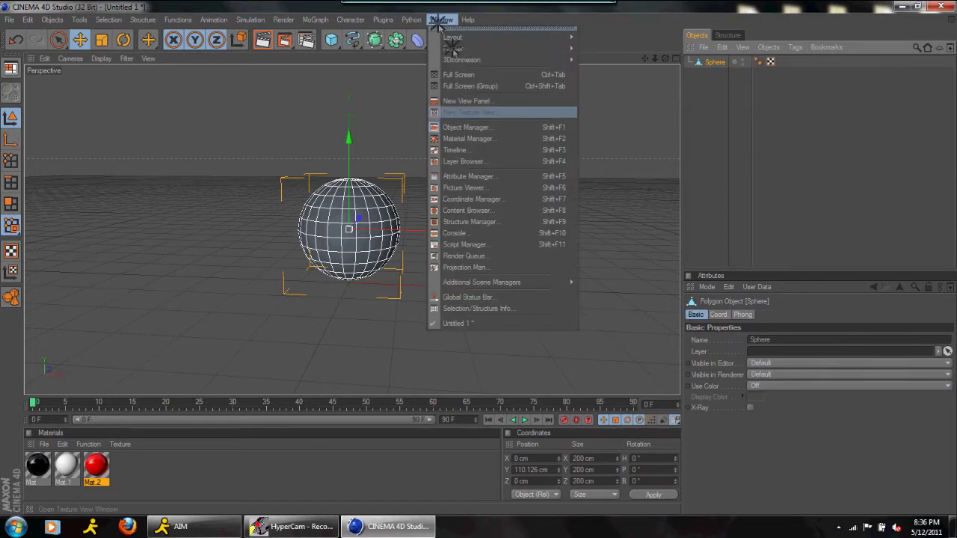
pyautogui.click(609, 61)
pyautogui.click(382, 19)
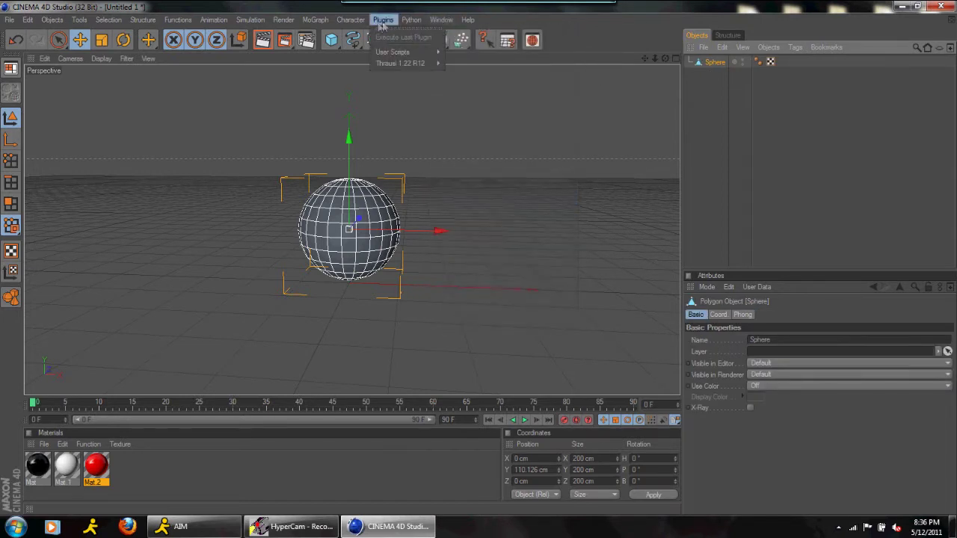
pyautogui.moveTo(403, 62)
pyautogui.click(482, 68)
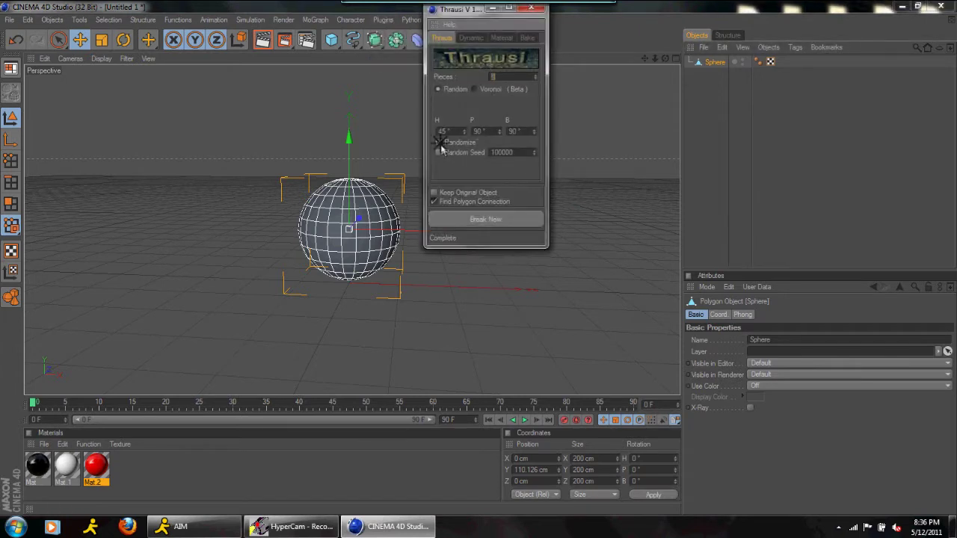
pyautogui.doubleClick(463, 131)
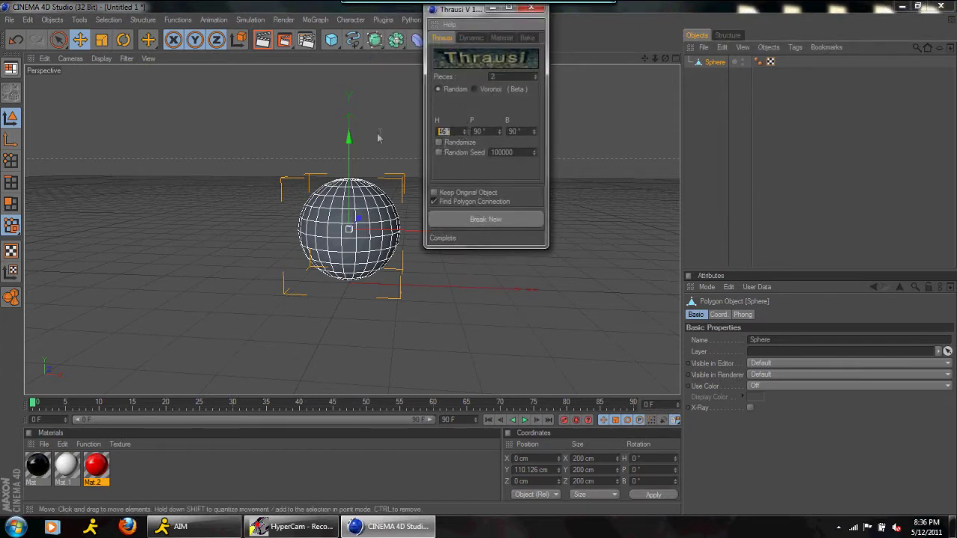
pyautogui.write('900')
pyautogui.press('BackSpace')
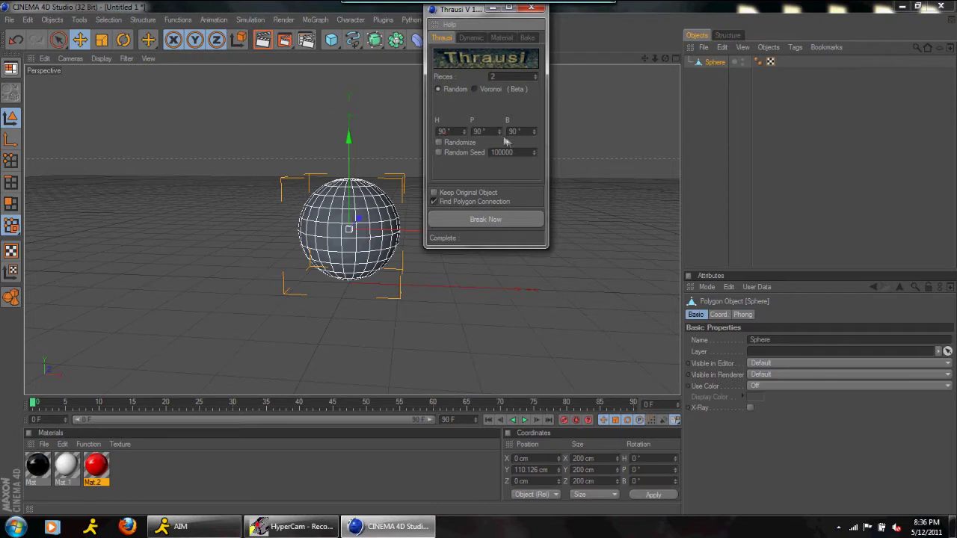
# Set Thrausi's P and B angles to 0° and break the sphere into 2 pieces
pyautogui.moveTo(495, 134); pyautogui.dragTo(373, 145)
pyautogui.write('0')
pyautogui.moveTo(521, 130); pyautogui.dragTo(402, 130)
pyautogui.press('BackSpace')
pyautogui.write('0')
pyautogui.click(520, 221)
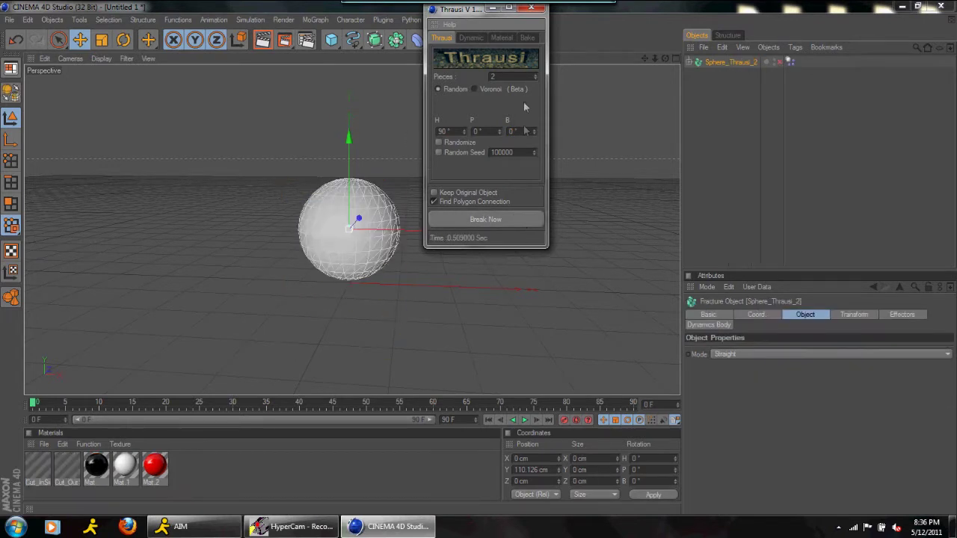
pyautogui.click(530, 8)
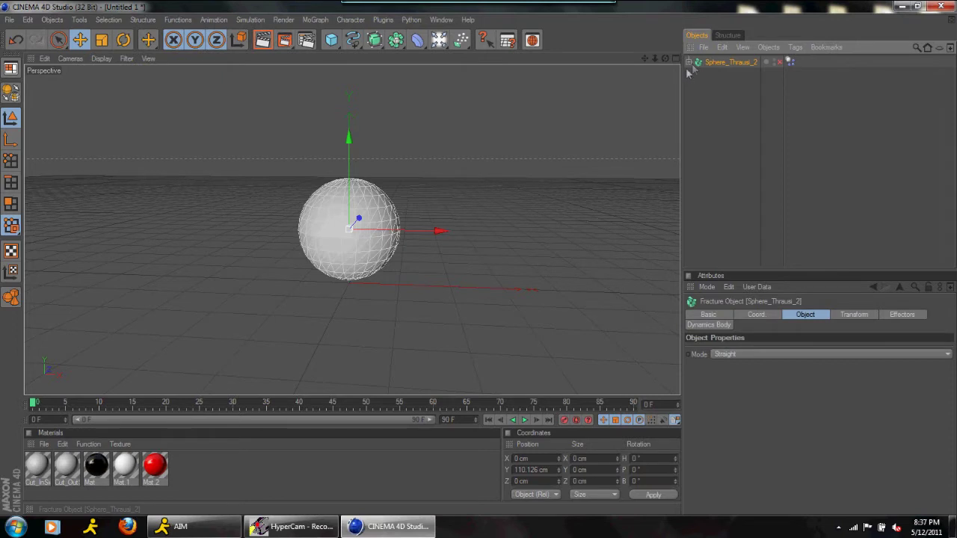
# Undo the Thrausi break and select the restored sphere
pyautogui.hotkey('ctrl', 'z')
pyautogui.click(713, 65)
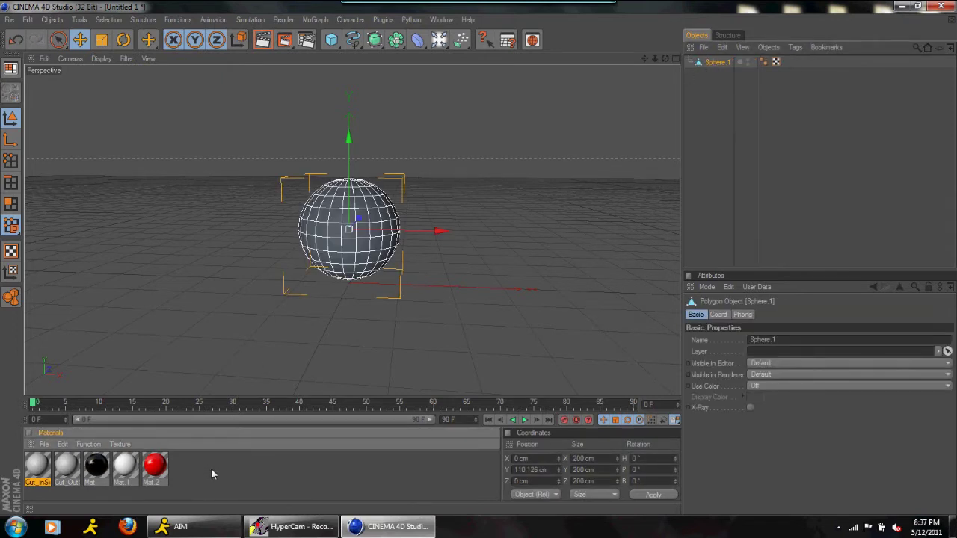
pyautogui.click(394, 39)
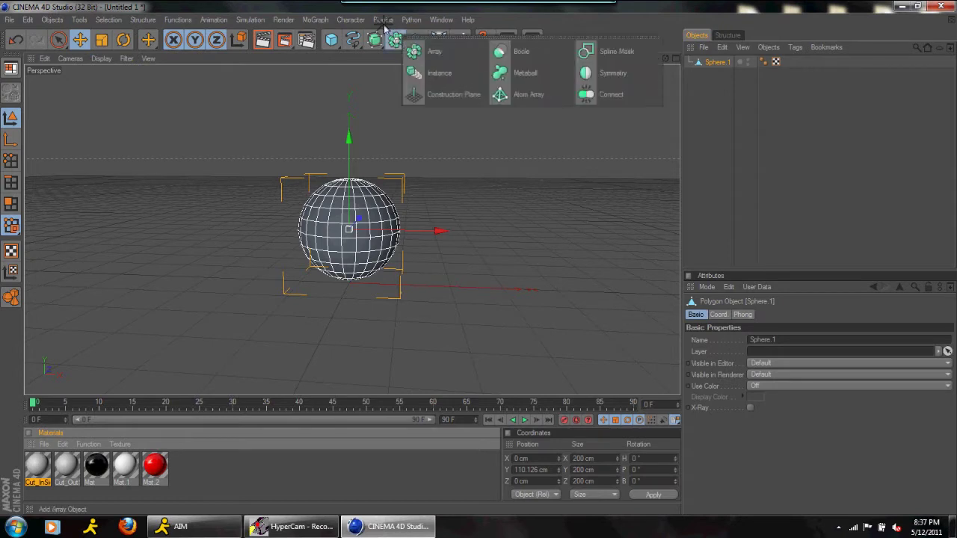
pyautogui.click(383, 20)
pyautogui.moveTo(410, 65)
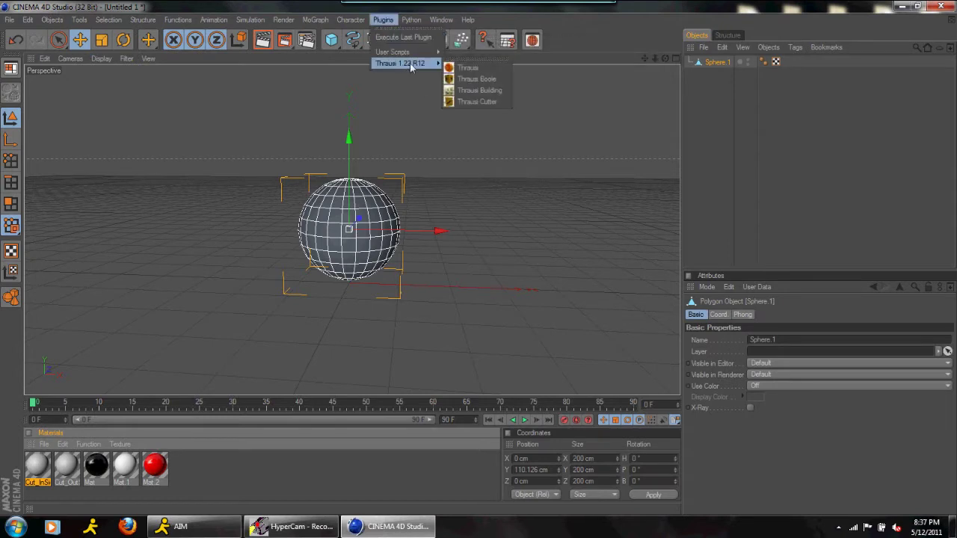
pyautogui.click(463, 67)
pyautogui.click(439, 142)
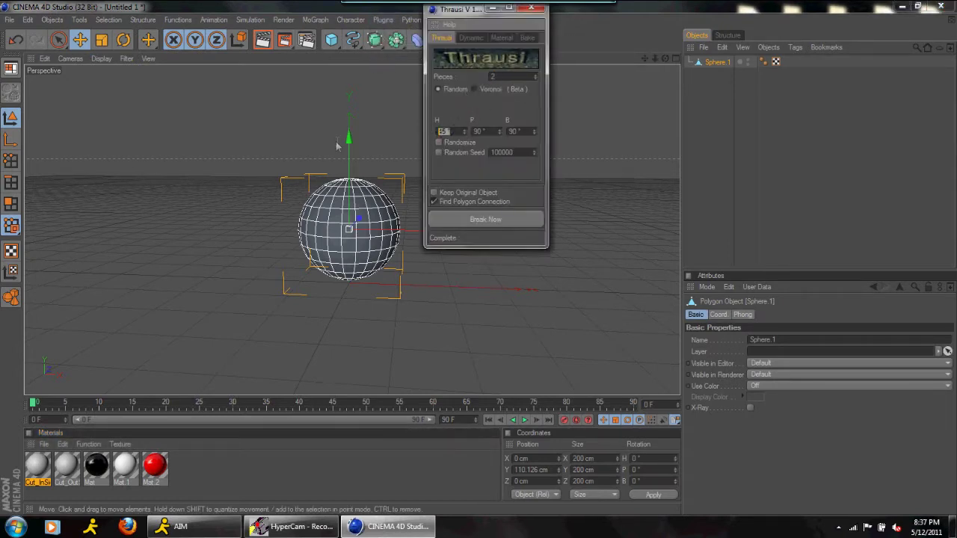
pyautogui.moveTo(492, 136); pyautogui.dragTo(375, 148)
pyautogui.write('0')
pyautogui.moveTo(528, 134); pyautogui.dragTo(415, 141)
pyautogui.write('0')
pyautogui.press('Tab')
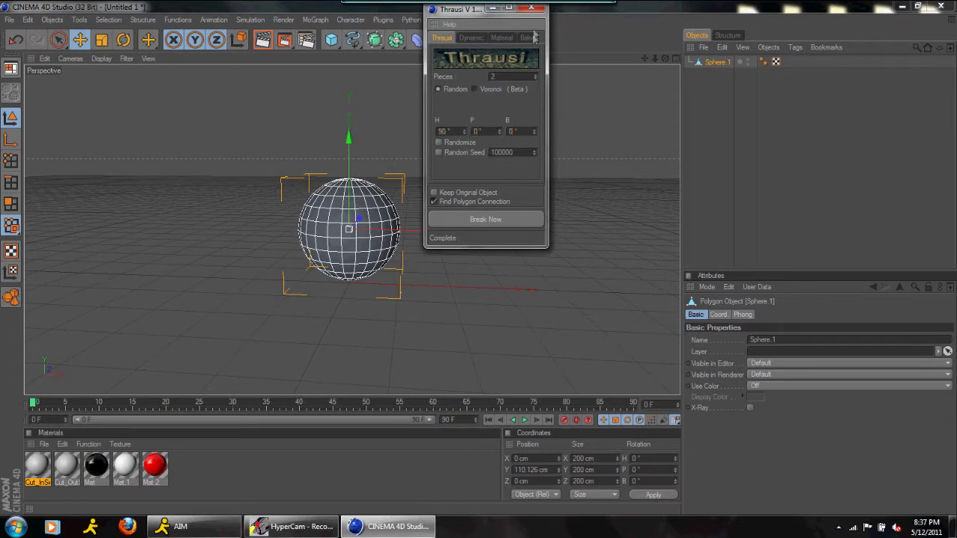
pyautogui.click(531, 8)
# Break the sphere into 2 pieces with Thrausi using H 90°, P 0° and B 0° with Randomize off, and close the plugin
pyautogui.click(382, 20)
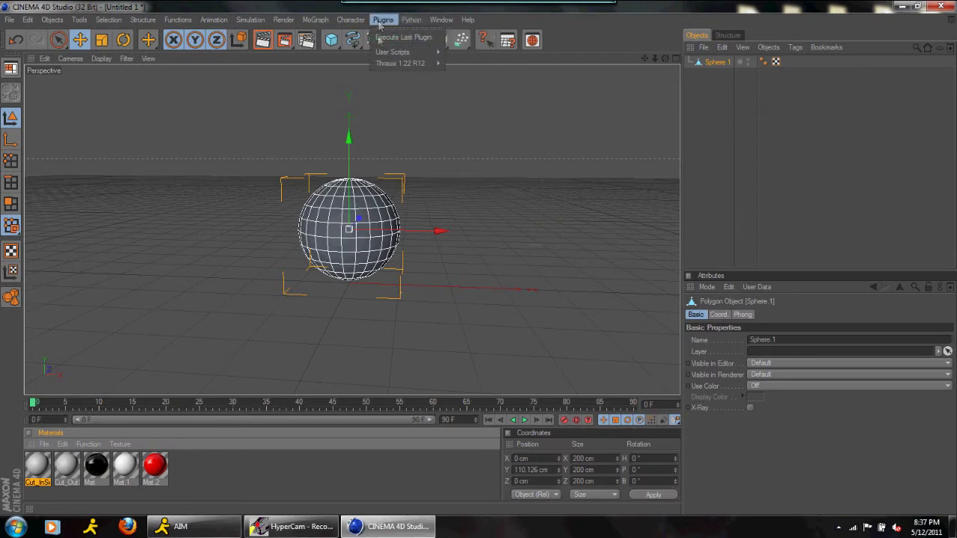
pyautogui.moveTo(426, 62)
pyautogui.click(465, 69)
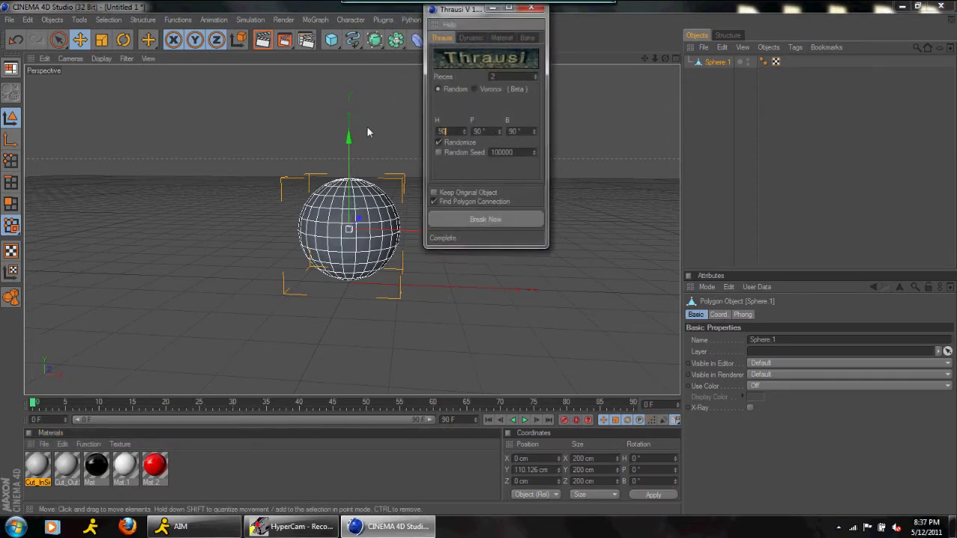
pyautogui.press('Tab')
pyautogui.write('0')
pyautogui.press('Tab')
pyautogui.write('0')
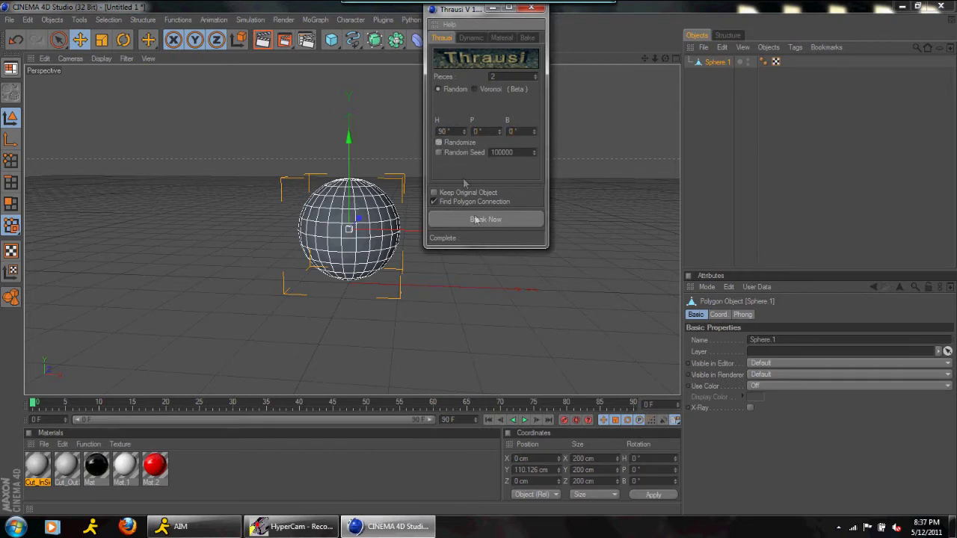
pyautogui.click(484, 221)
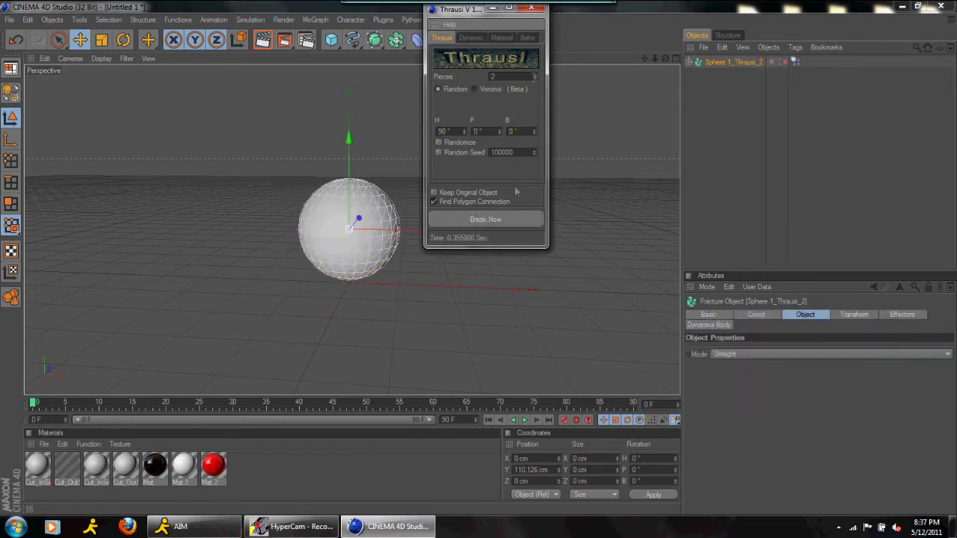
pyautogui.click(531, 8)
# Expand the fractured group, test the split by moving the first piece upward, and undo the move
pyautogui.click(689, 62)
pyautogui.click(723, 74)
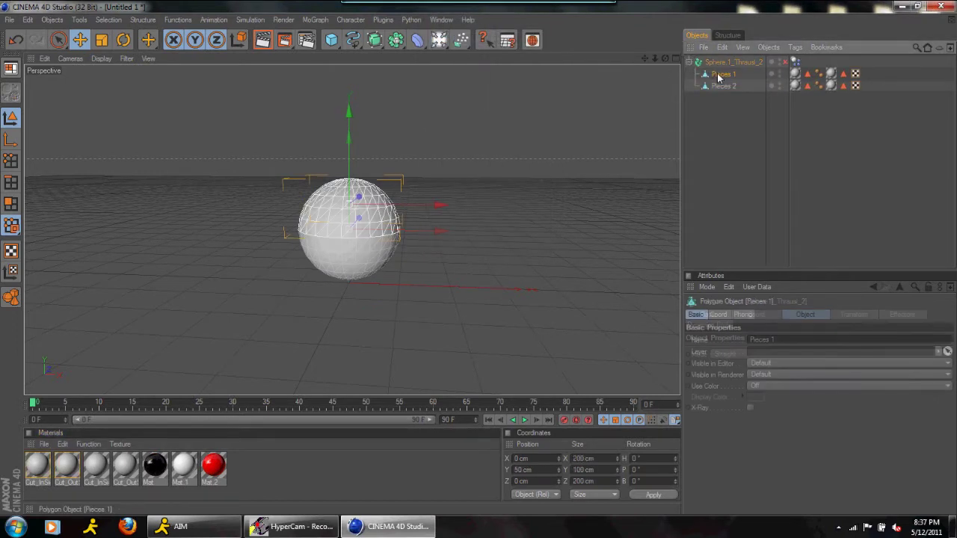
pyautogui.moveTo(349, 112); pyautogui.dragTo(349, 76)
pyautogui.hotkey('ctrl', 'z')
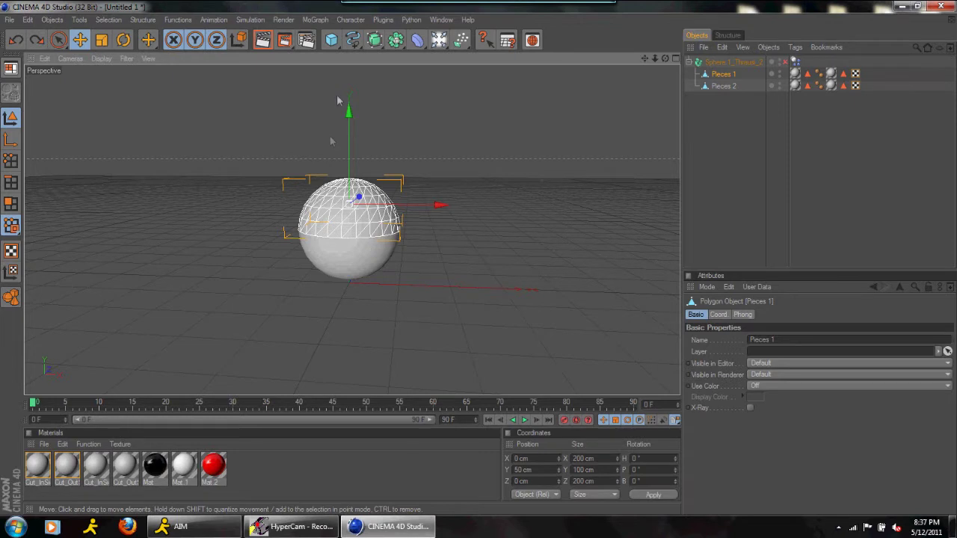
# Take both pieces out of the Thrausi fracture group and delete the empty group
pyautogui.keyDown('ctrl'); pyautogui.click(722, 86); pyautogui.keyUp('ctrl')
pyautogui.moveTo(722, 85); pyautogui.dragTo(722, 132)
pyautogui.click(728, 64)
pyautogui.press('Delete')
pyautogui.press('Delete')
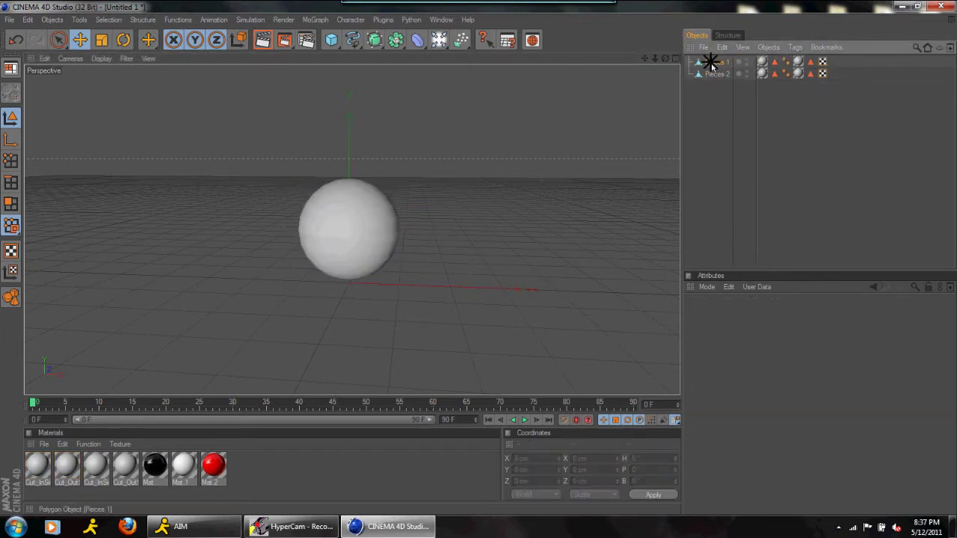
# Rename the top half as Upper and the bottom half as Lower
pyautogui.click(714, 64)
pyautogui.doubleClick(713, 65)
pyautogui.write('Upper')
pyautogui.press('Return')
pyautogui.doubleClick(715, 74)
pyautogui.write('Lower')
pyautogui.press('Return')
# Scale the Upper and Lower halves together to 0.9 along Y to open a gap between them
pyautogui.keyDown('shift'); pyautogui.click(712, 63); pyautogui.keyUp('shift')
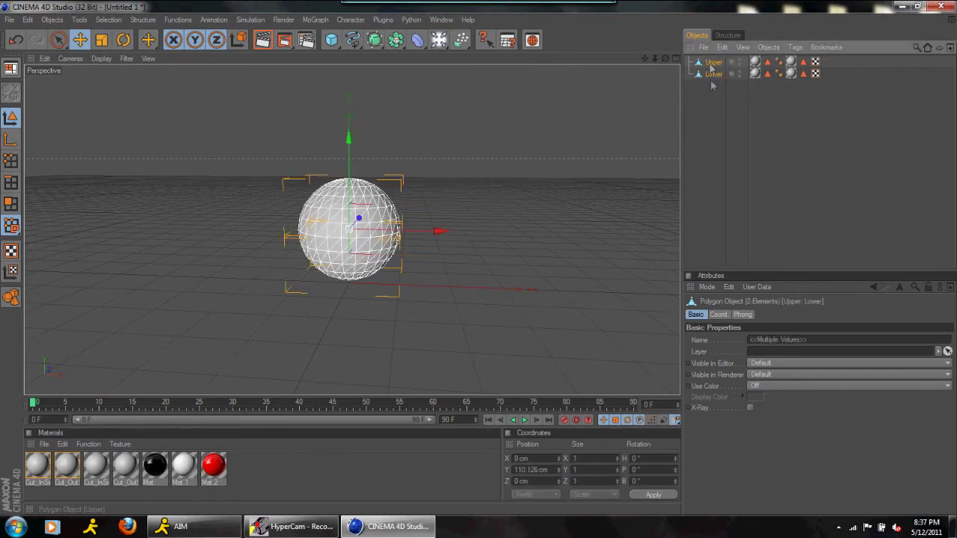
pyautogui.click(718, 314)
pyautogui.moveTo(809, 351); pyautogui.dragTo(809, 364)
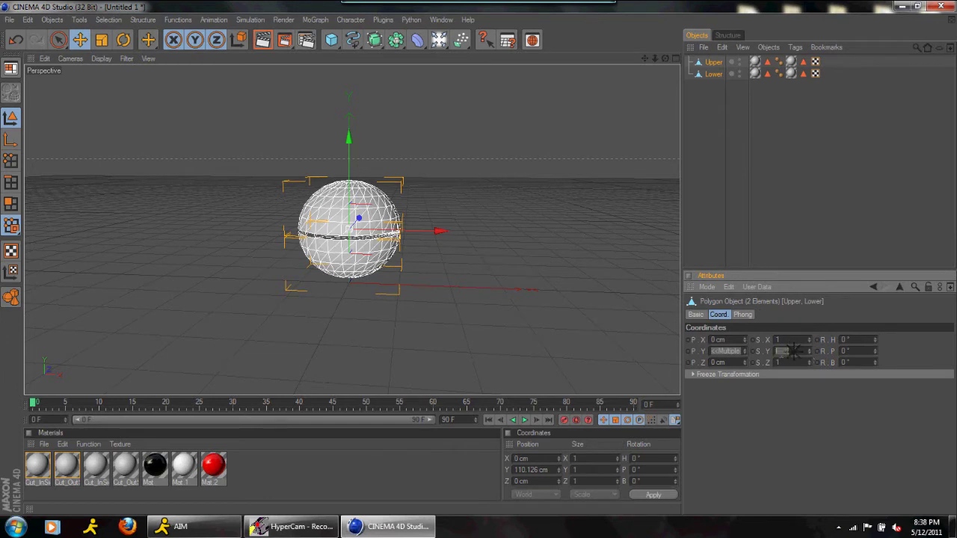
pyautogui.click(547, 301)
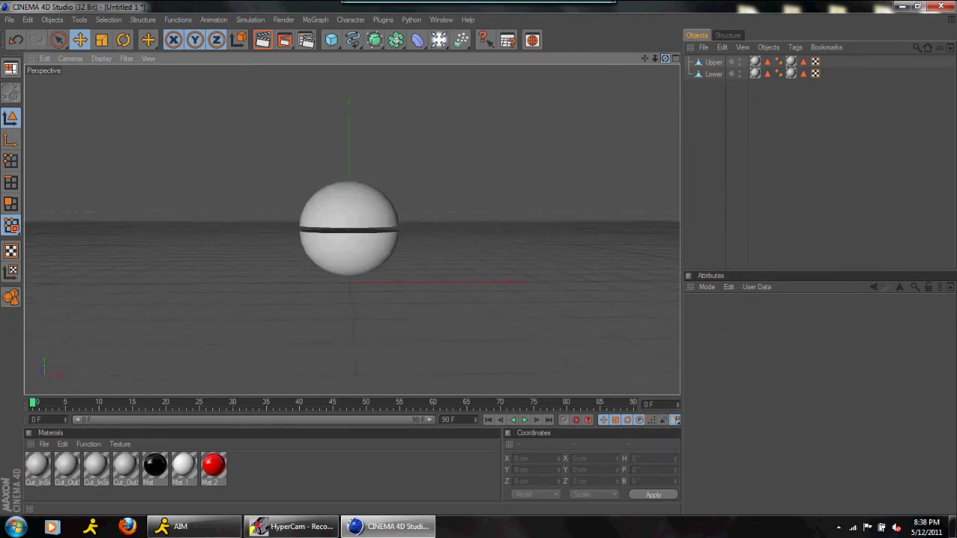
# Move the Upper half up slightly to a Y position of about 163.7 cm
pyautogui.click(355, 187)
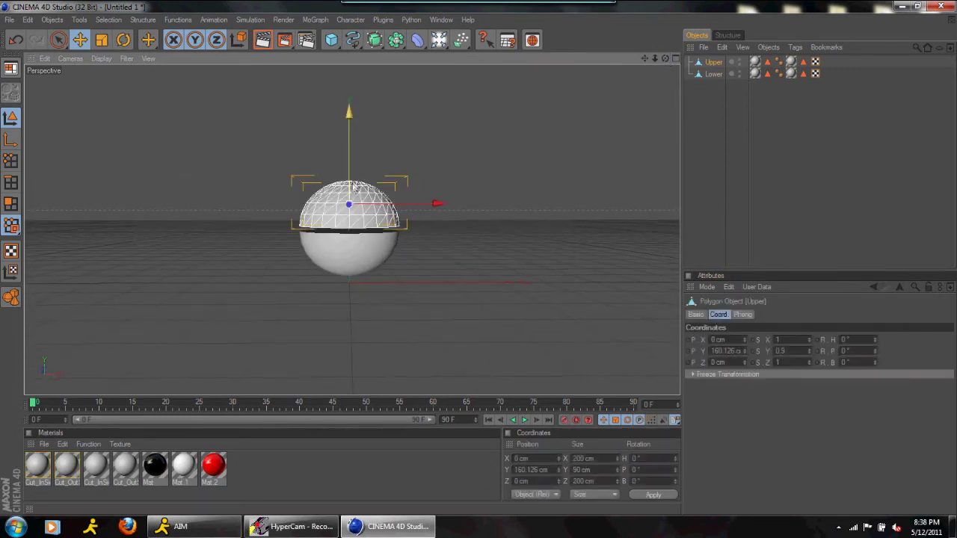
pyautogui.moveTo(349, 113); pyautogui.dragTo(349, 111)
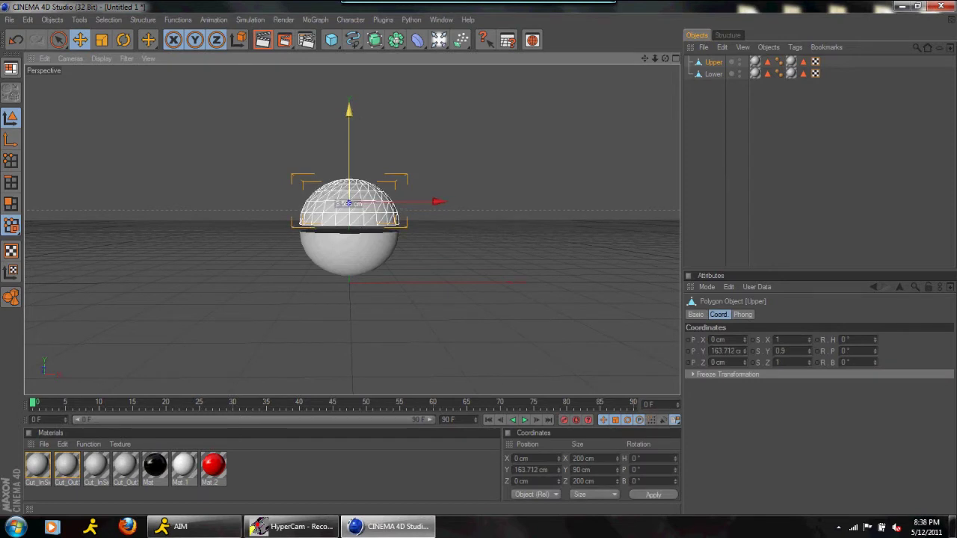
pyautogui.click(437, 135)
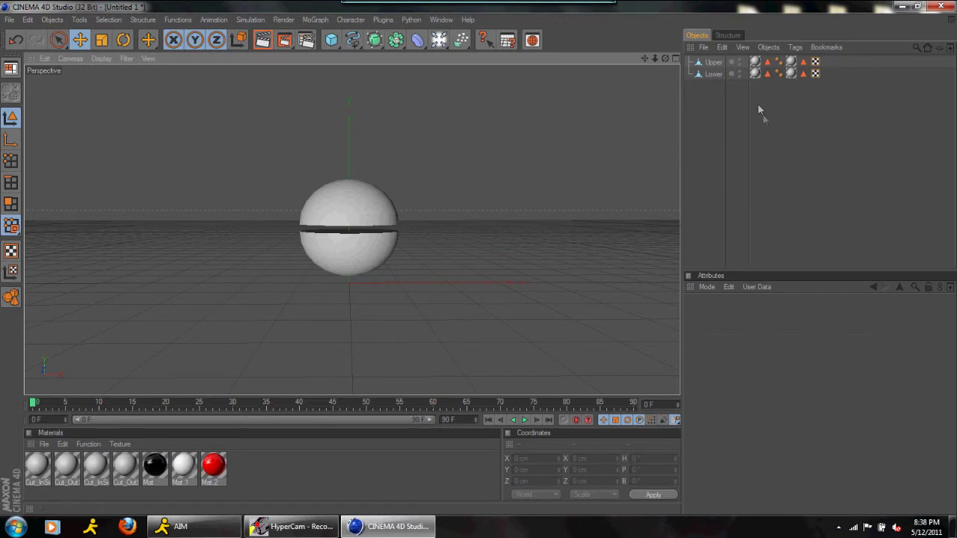
# Apply the red material to the Upper half and the white material to the Lower half
pyautogui.click(213, 465)
pyautogui.moveTo(213, 465); pyautogui.dragTo(335, 212)
pyautogui.click(183, 467)
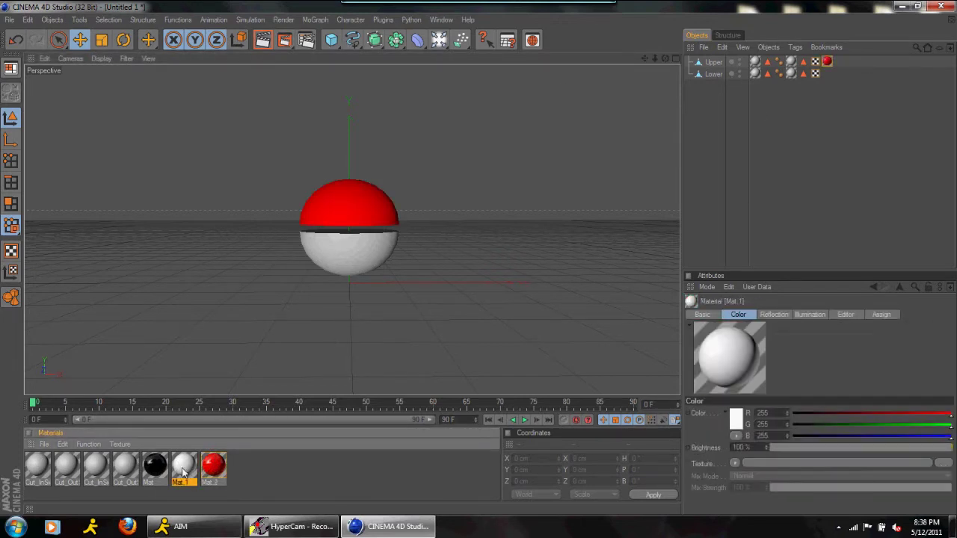
pyautogui.moveTo(323, 275); pyautogui.dragTo(345, 251)
pyautogui.click(400, 317)
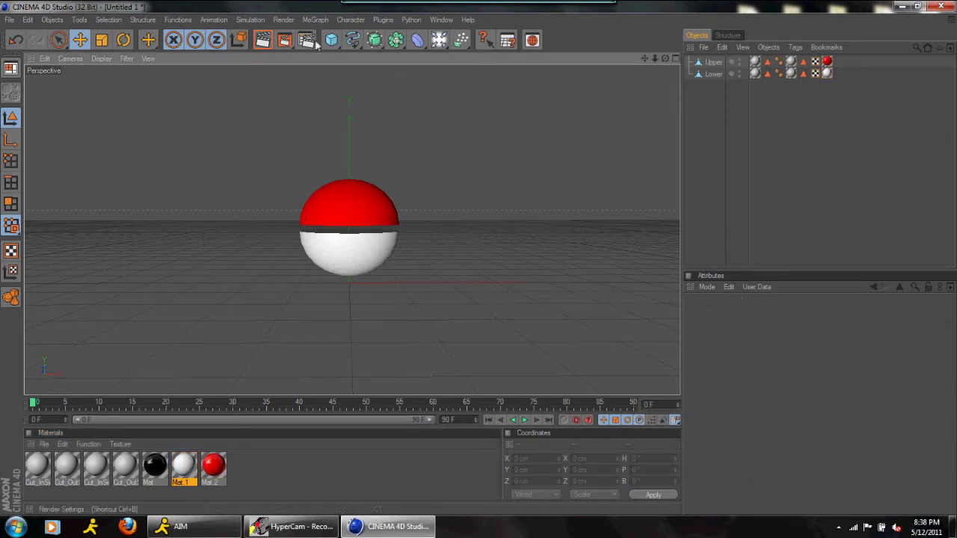
# Add a tube inside the ball at Y about 100 cm, sized about 159 cm across and 70 cm high, to fill the gap
pyautogui.moveTo(331, 40); pyautogui.dragTo(376, 115)
pyautogui.moveTo(348, 201); pyautogui.dragTo(349, 166)
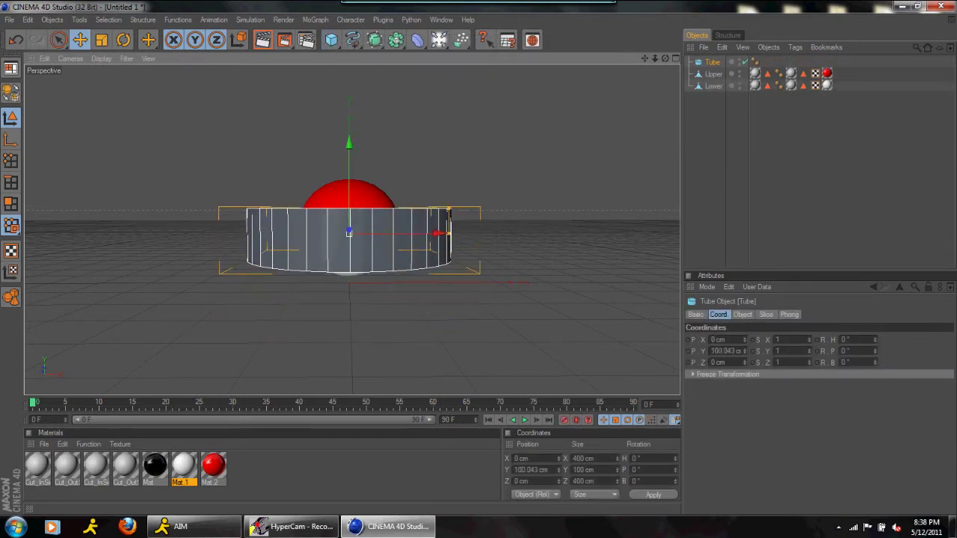
pyautogui.moveTo(450, 233); pyautogui.dragTo(383, 231)
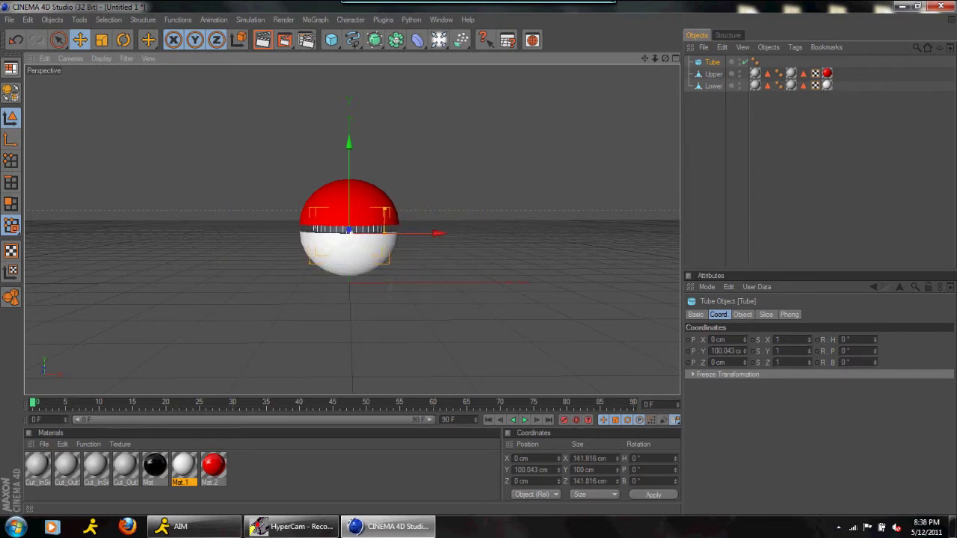
pyautogui.moveTo(384, 208); pyautogui.dragTo(384, 215)
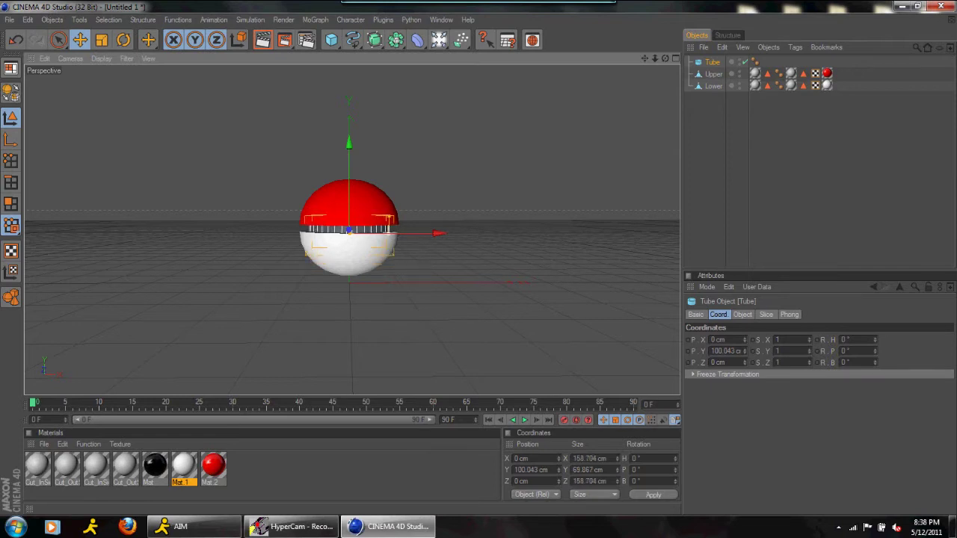
pyautogui.click(432, 299)
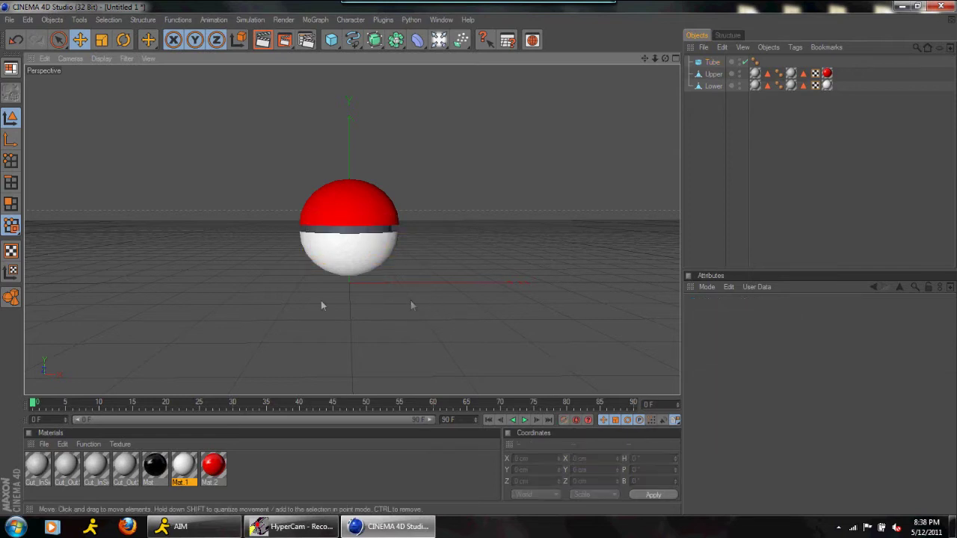
# Apply the black material to the tube in the gap, undoing its accidental assignment to the Lower half
pyautogui.moveTo(154, 465); pyautogui.dragTo(337, 232)
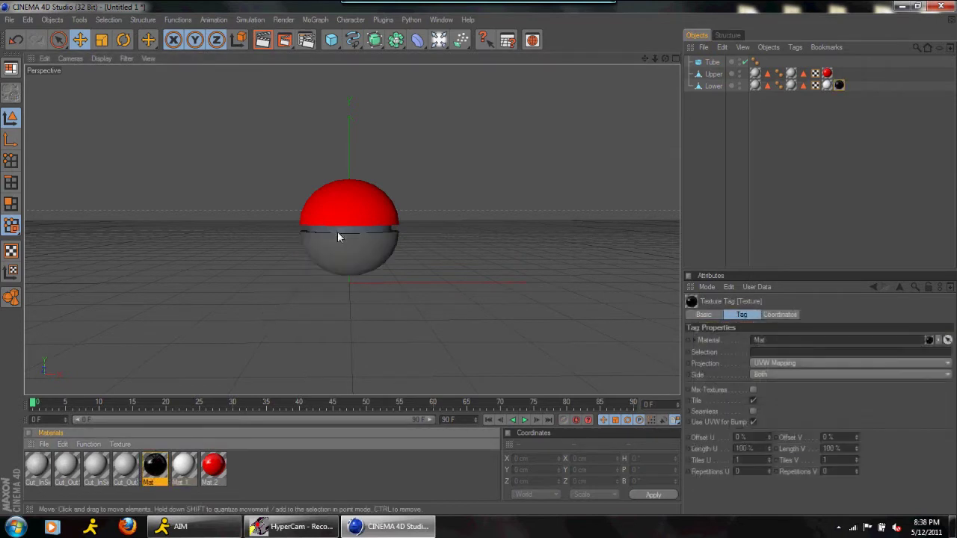
pyautogui.hotkey('ctrl', 'z')
pyautogui.moveTo(155, 465); pyautogui.dragTo(338, 227)
pyautogui.click(545, 196)
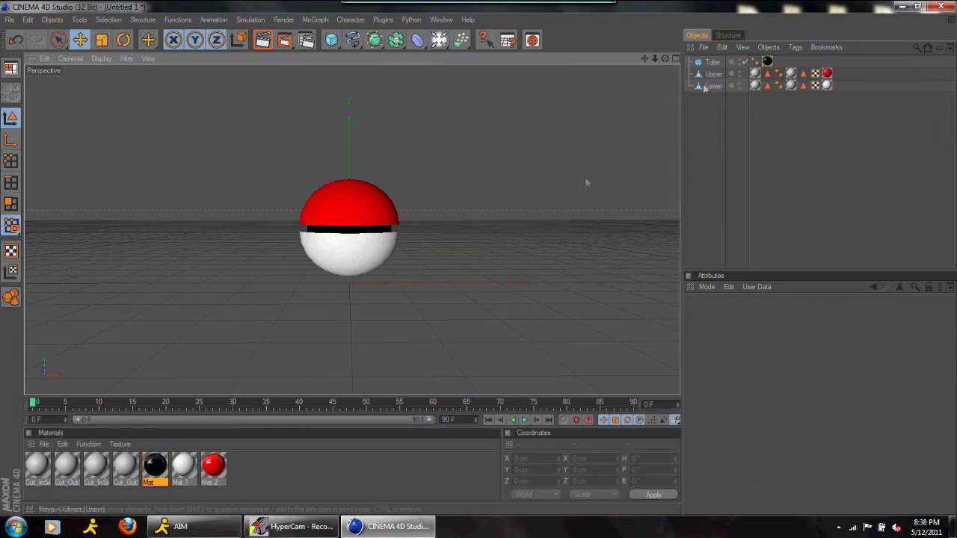
pyautogui.moveTo(664, 58)
pyautogui.mouseDown()
pyautogui.moveTo(664, 70)
pyautogui.moveTo(669, 57)
pyautogui.mouseUp()
pyautogui.click(328, 42)
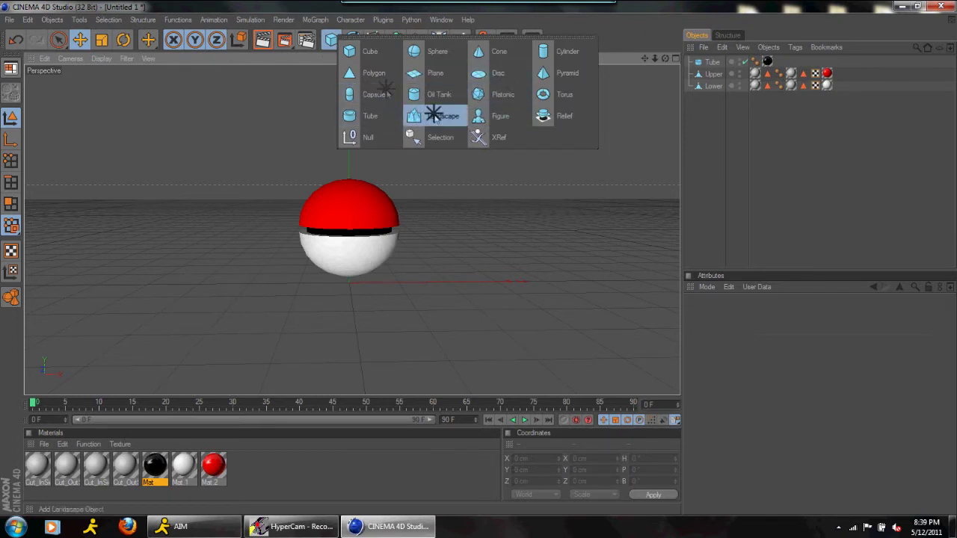
pyautogui.click(494, 73)
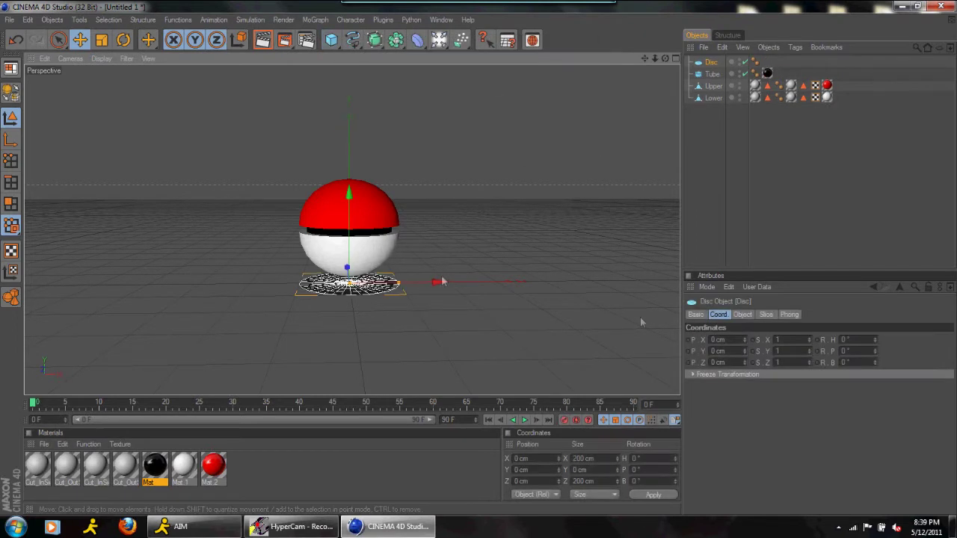
pyautogui.click(752, 315)
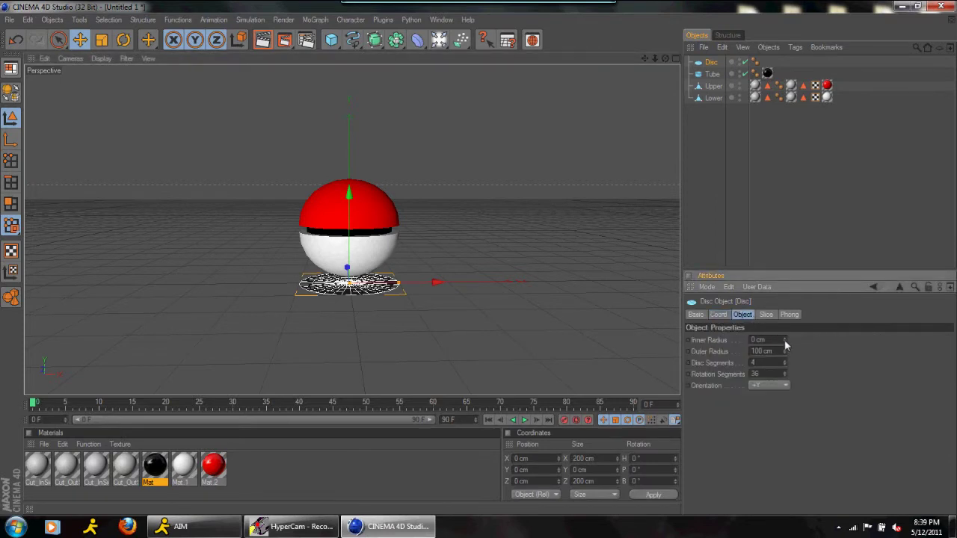
pyautogui.press('Delete')
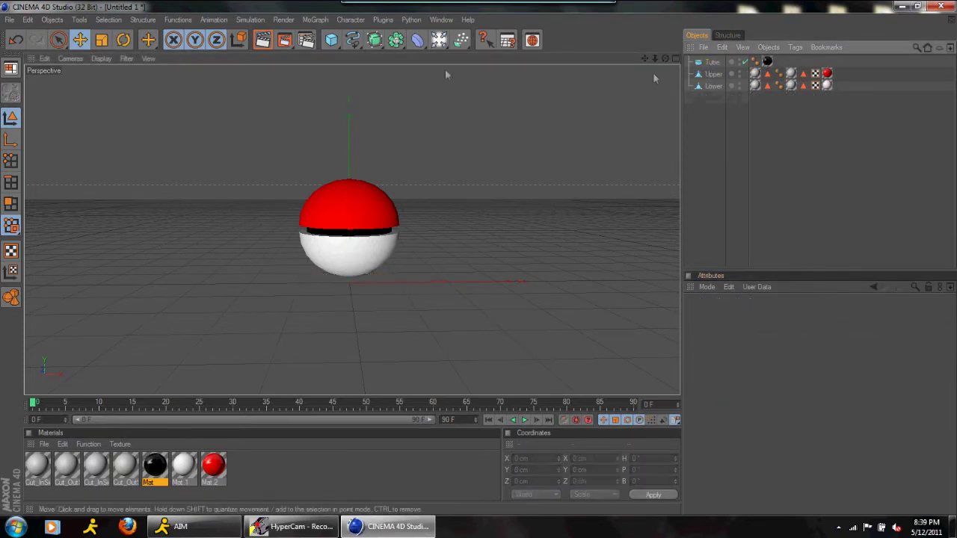
# Add a second tube for the front button and rotate its pitch to 90° so it faces forward
pyautogui.moveTo(331, 39); pyautogui.dragTo(374, 117)
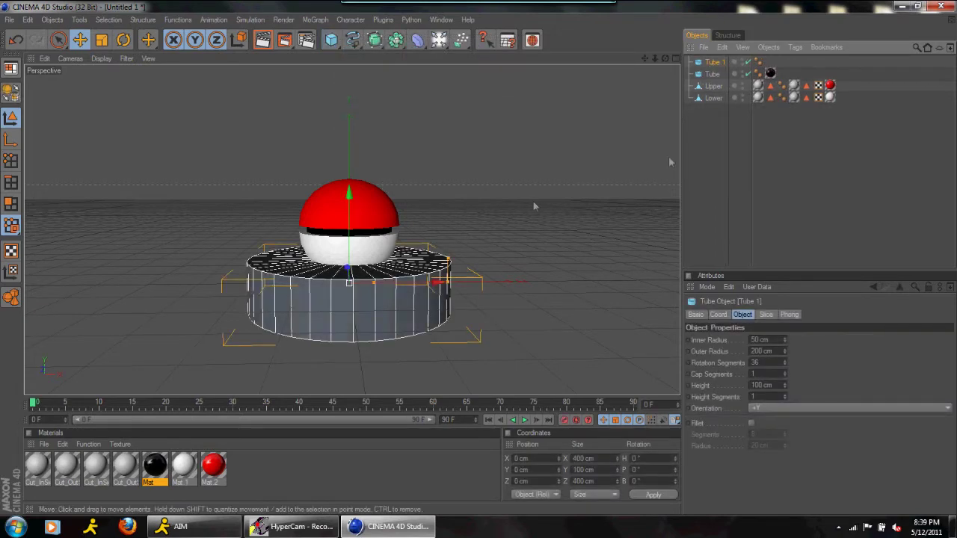
pyautogui.click(123, 40)
pyautogui.moveTo(349, 247); pyautogui.dragTo(348, 331)
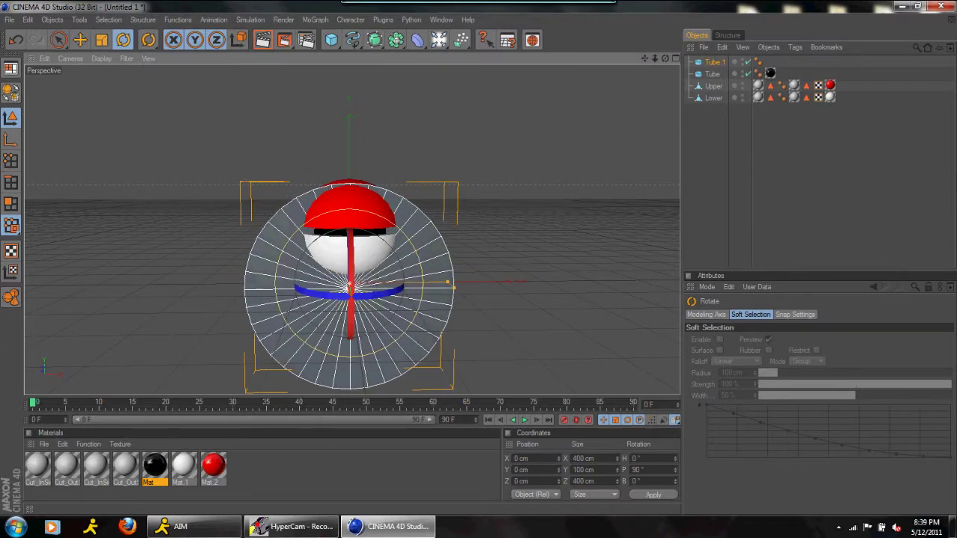
# Bring the second tube forward to Z about -137 cm and shrink it to a solid button about 67 cm across and 29 cm thick
pyautogui.moveTo(449, 282); pyautogui.dragTo(380, 289)
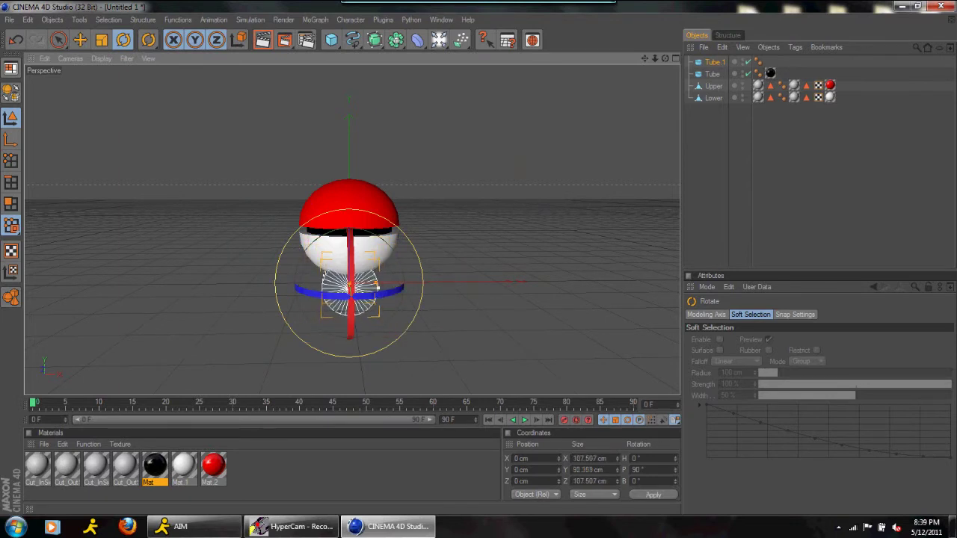
pyautogui.press('e')
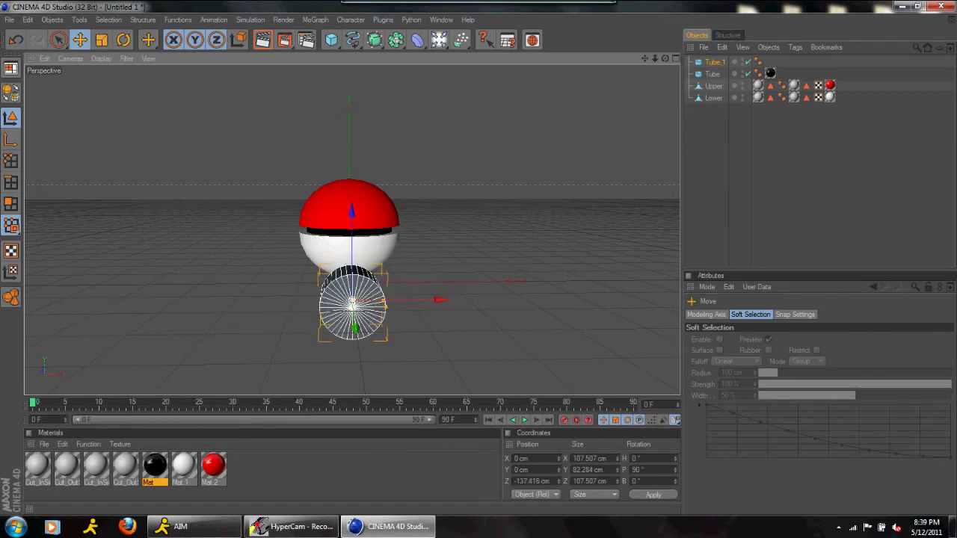
pyautogui.moveTo(382, 306); pyautogui.dragTo(352, 302)
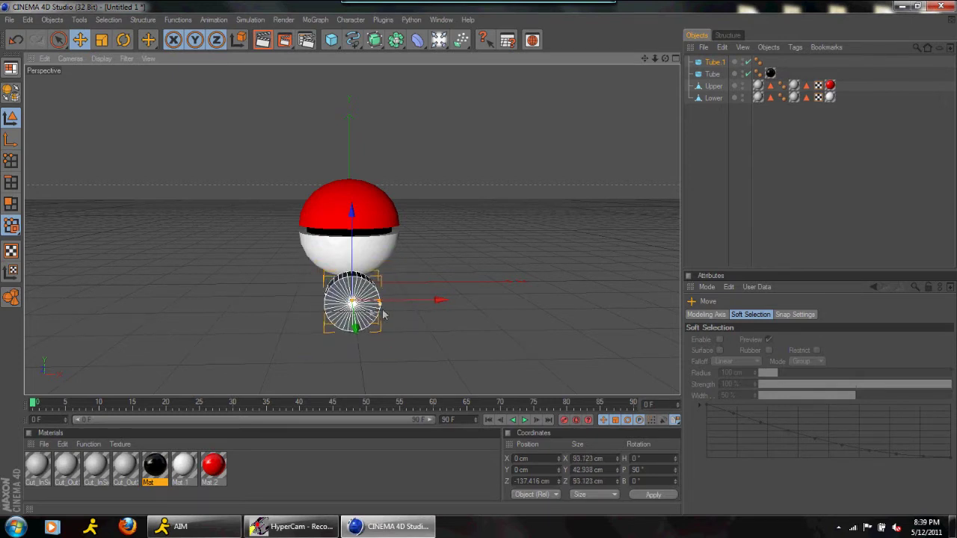
pyautogui.moveTo(377, 305); pyautogui.dragTo(352, 299)
# Raise the button tube to the ball's black band at a Y position of about 115 cm
pyautogui.moveTo(352, 246); pyautogui.dragTo(352, 168)
pyautogui.moveTo(352, 224); pyautogui.dragTo(353, 233)
pyautogui.moveTo(351, 142); pyautogui.dragTo(351, 145)
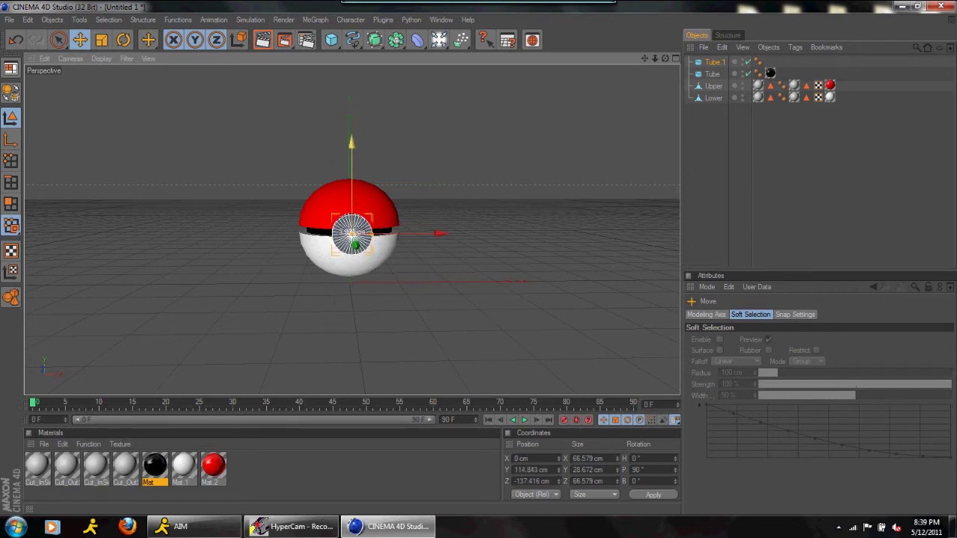
# Push the button back against the ball to Z about -93 cm and reduce it to about 58 cm across and 17 cm thick
pyautogui.moveTo(665, 59); pyautogui.dragTo(608, 103)
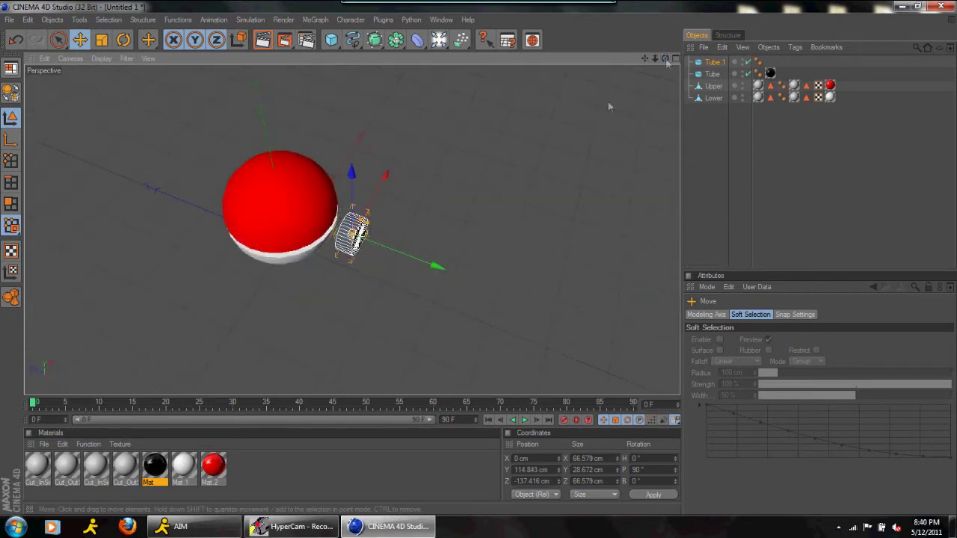
pyautogui.moveTo(448, 279); pyautogui.dragTo(411, 255)
pyautogui.moveTo(338, 229); pyautogui.dragTo(336, 210)
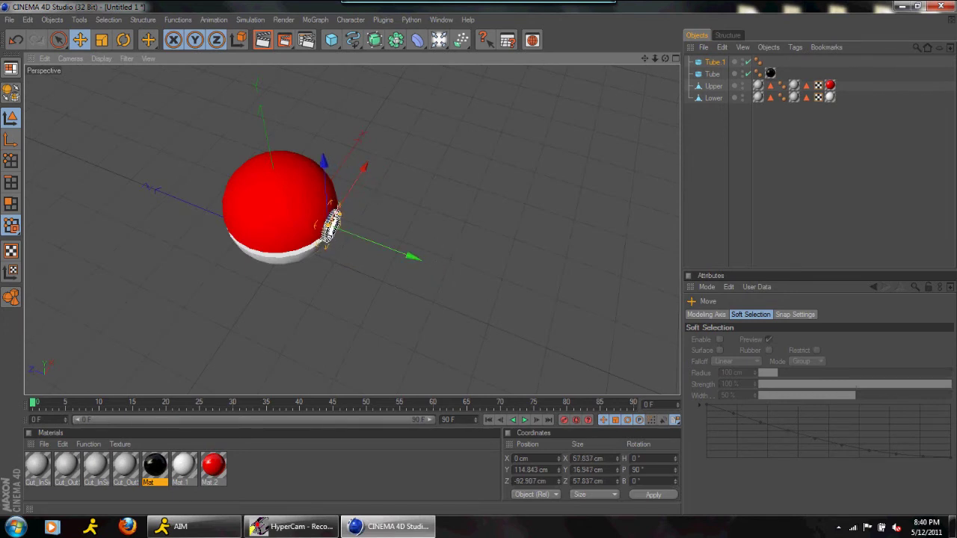
pyautogui.click(411, 224)
# Lower the button to a Y position of about 109 cm to center it on the black band
pyautogui.moveTo(664, 59)
pyautogui.mouseDown()
pyautogui.moveTo(637, 85)
pyautogui.moveTo(666, 62)
pyautogui.mouseUp()
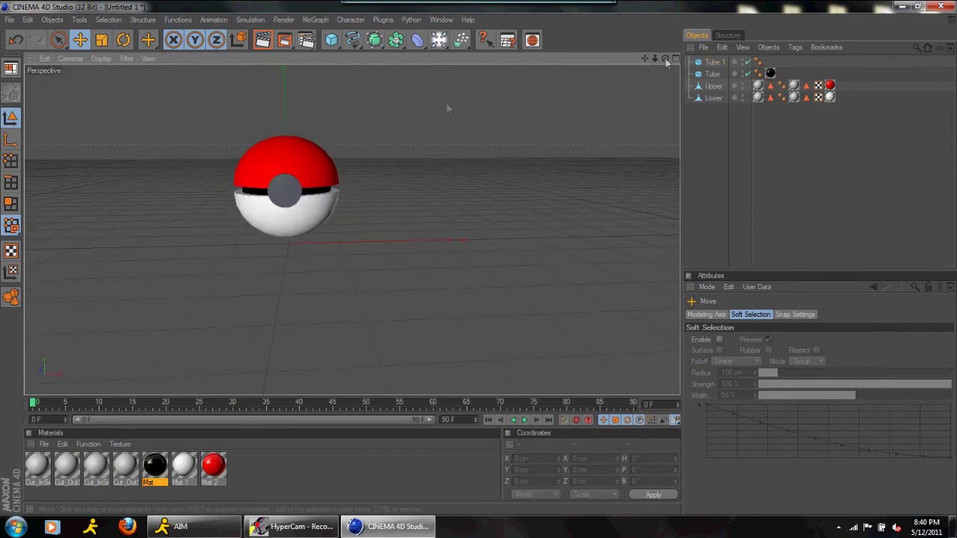
pyautogui.click(274, 184)
pyautogui.moveTo(284, 191); pyautogui.dragTo(284, 193)
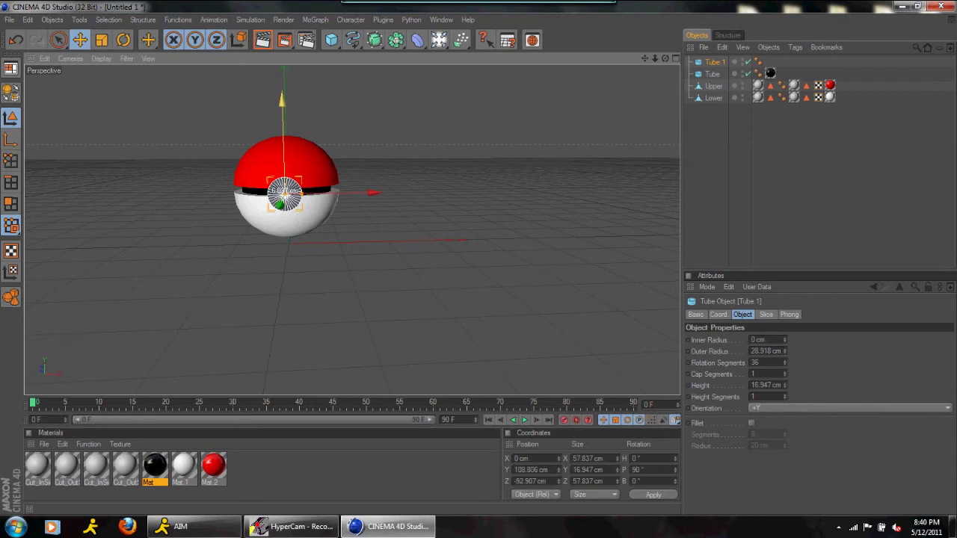
# Apply the white material Mat.1 to the round button on the front of the ball
pyautogui.click(183, 465)
pyautogui.moveTo(197, 426); pyautogui.dragTo(288, 202)
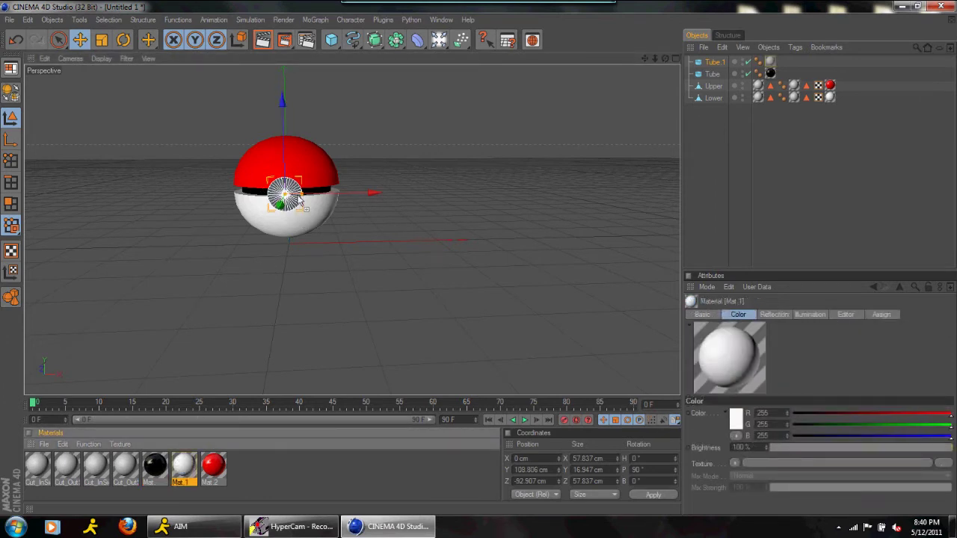
pyautogui.click(335, 266)
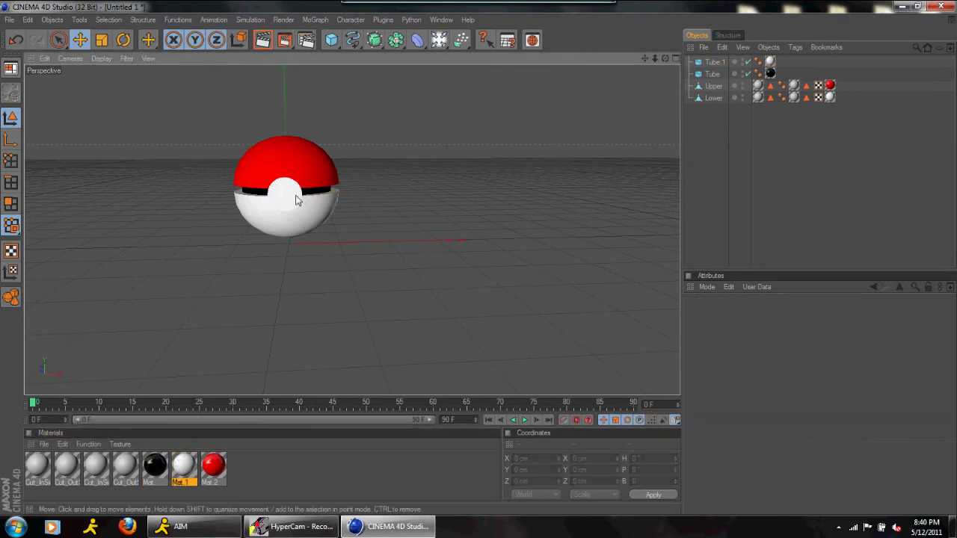
pyautogui.click(290, 193)
# Make the black band tube editable and merge it with the Upper and Lower halves using Connect+Delete
pyautogui.click(714, 74)
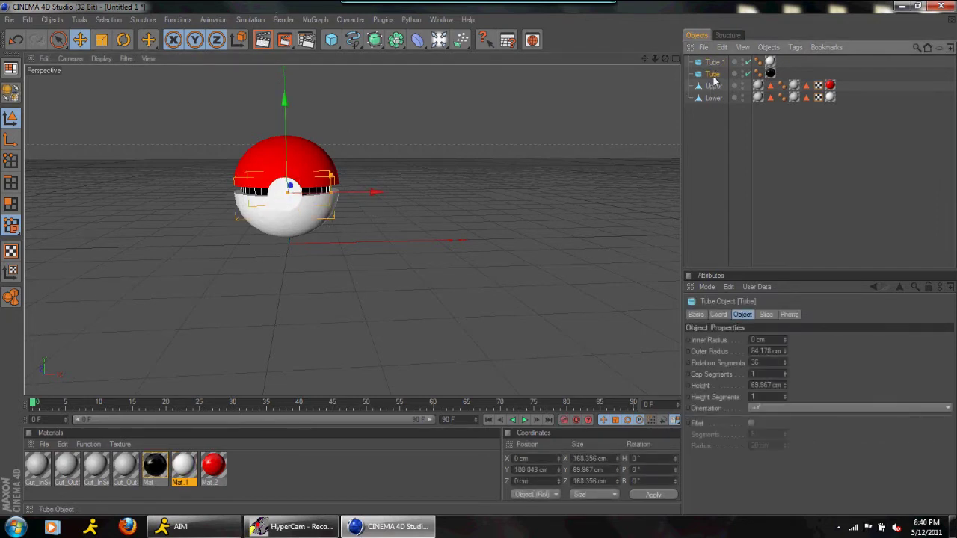
pyautogui.press('c')
pyautogui.click(711, 87)
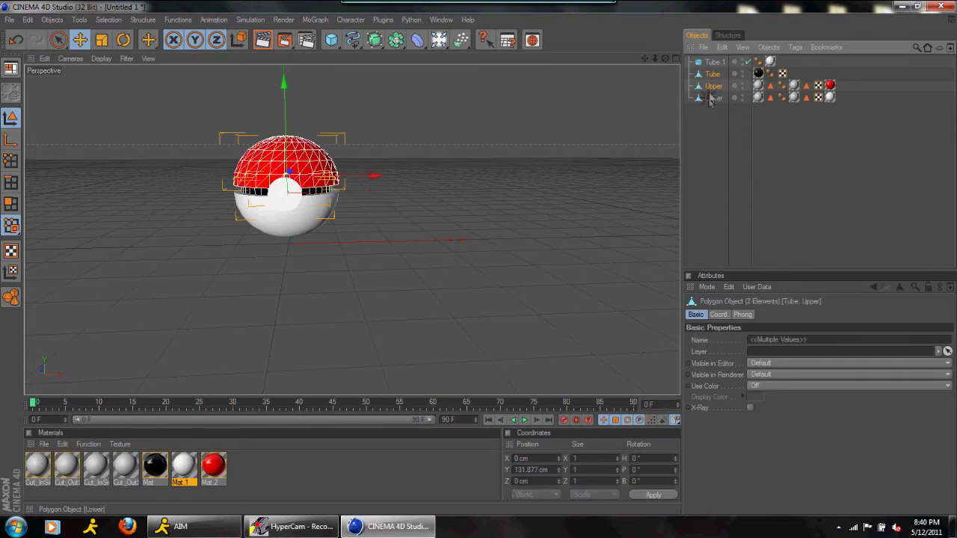
pyautogui.keyDown('ctrl'); pyautogui.click(711, 98); pyautogui.keyUp('ctrl')
pyautogui.rightClick(711, 98)
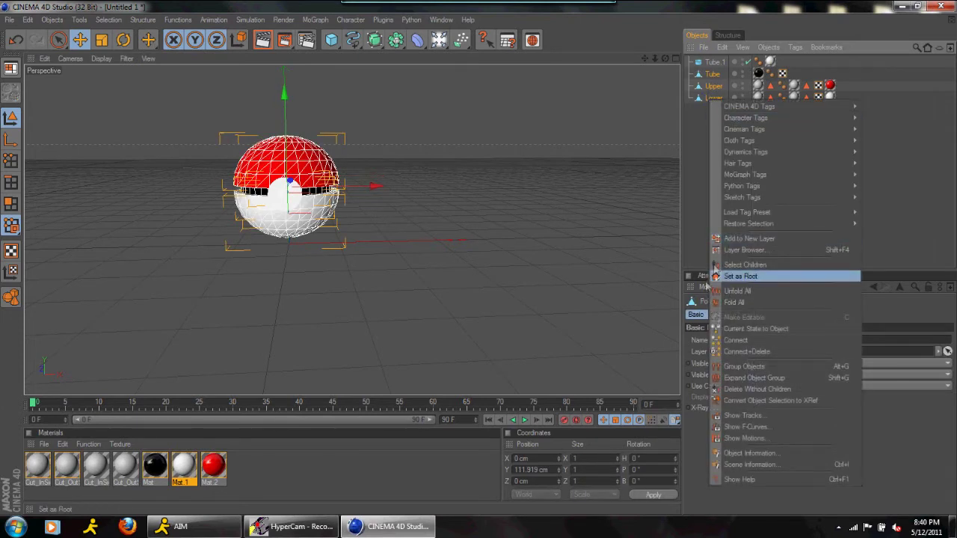
pyautogui.click(735, 350)
# Add a Boole object and nest the merged ball above the button tube inside it, so the button is subtracted from the ball
pyautogui.click(714, 62)
pyautogui.moveTo(395, 40); pyautogui.dragTo(520, 51)
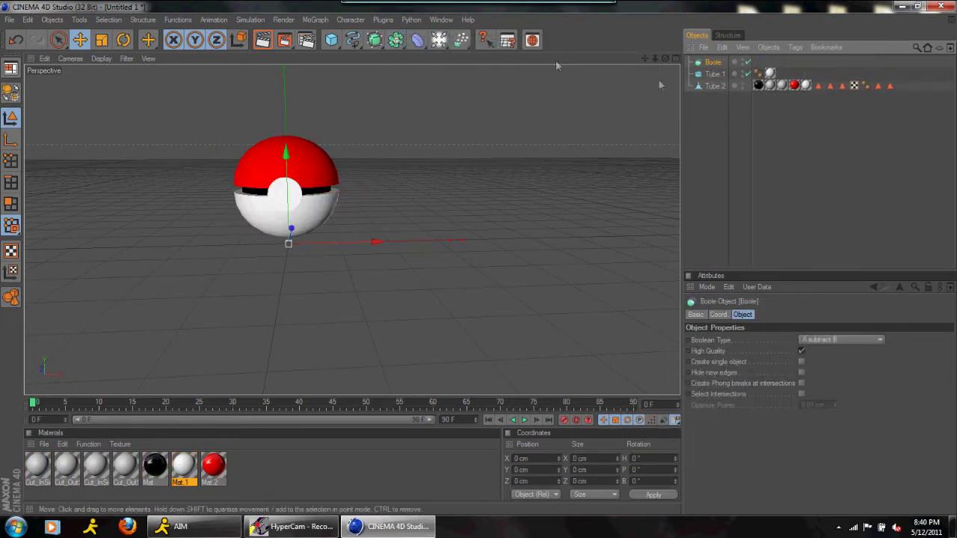
pyautogui.click(714, 75)
pyautogui.moveTo(713, 77); pyautogui.dragTo(713, 64)
pyautogui.click(716, 85)
pyautogui.click(724, 141)
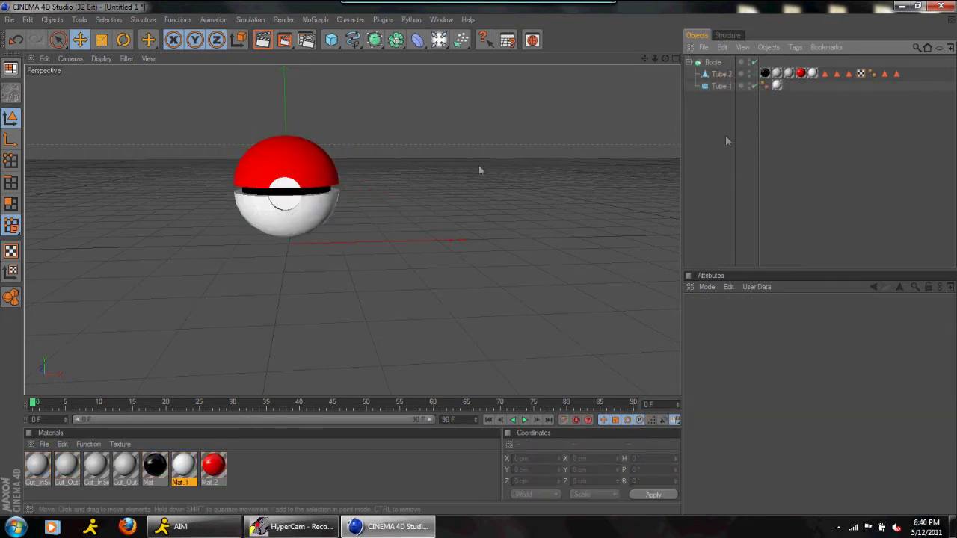
# Nudge the cutting tube inside the Boole to about X -3 cm and Y 112 cm
pyautogui.click(297, 202)
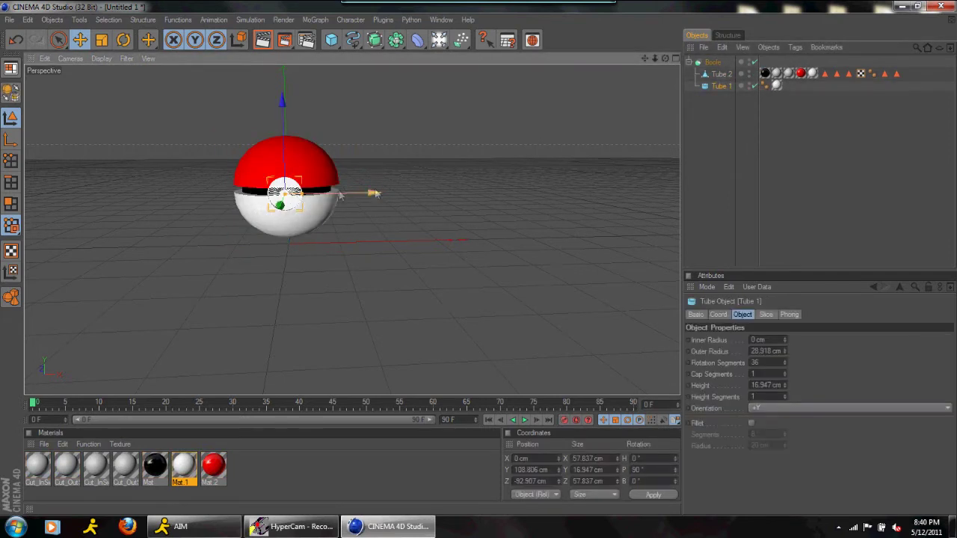
pyautogui.moveTo(281, 113); pyautogui.dragTo(281, 110)
pyautogui.click(416, 159)
pyautogui.click(421, 165)
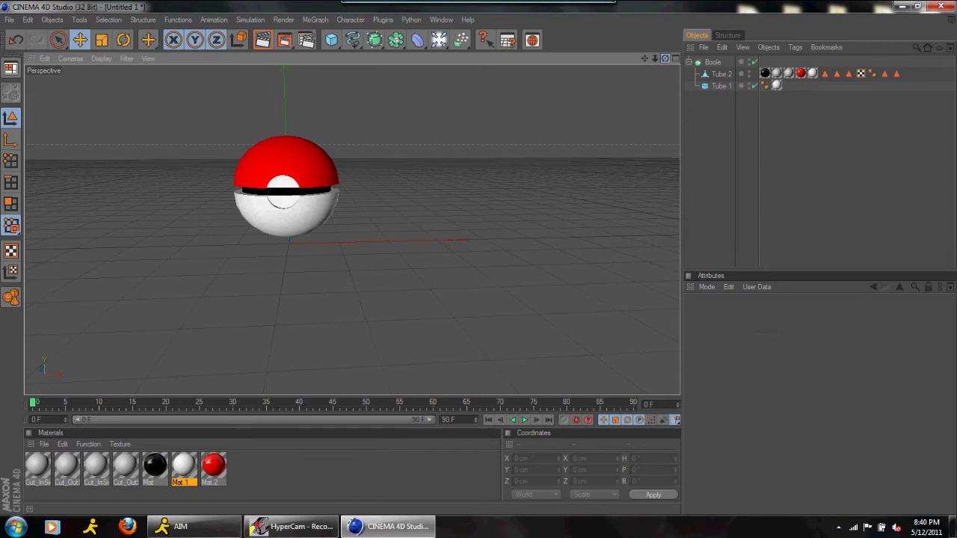
# Apply the black material Mat to the cutting tube so the round recess is black
pyautogui.click(721, 85)
pyautogui.click(764, 73)
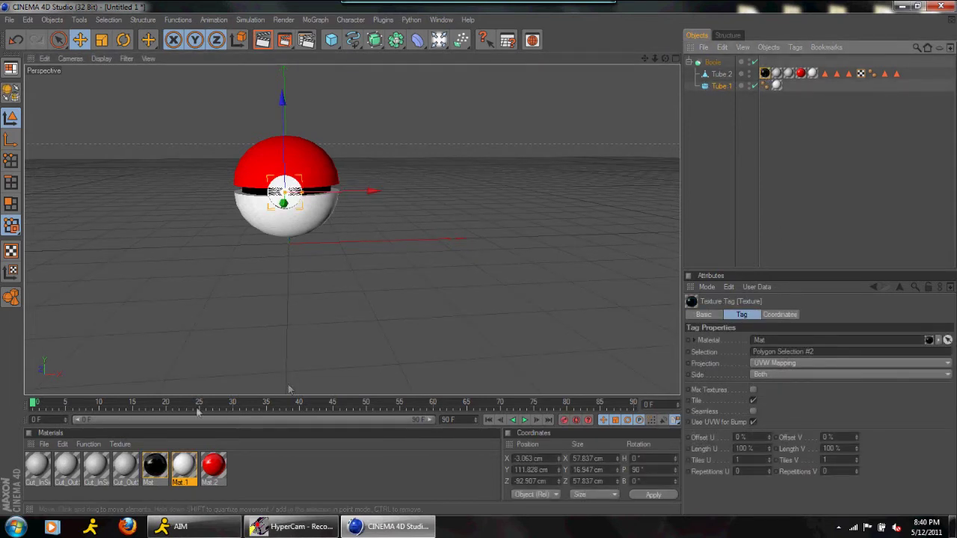
pyautogui.click(154, 465)
pyautogui.moveTo(287, 191); pyautogui.dragTo(286, 192)
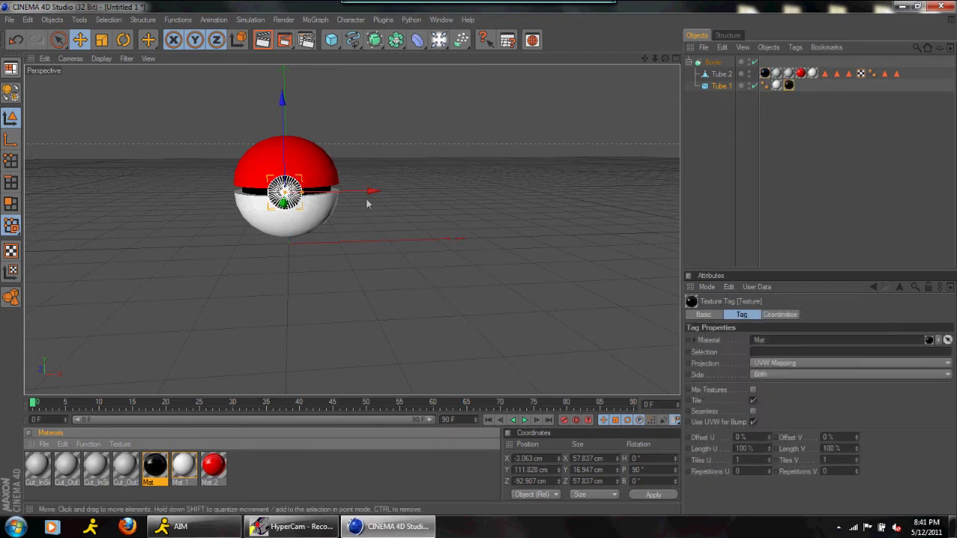
pyautogui.click(400, 212)
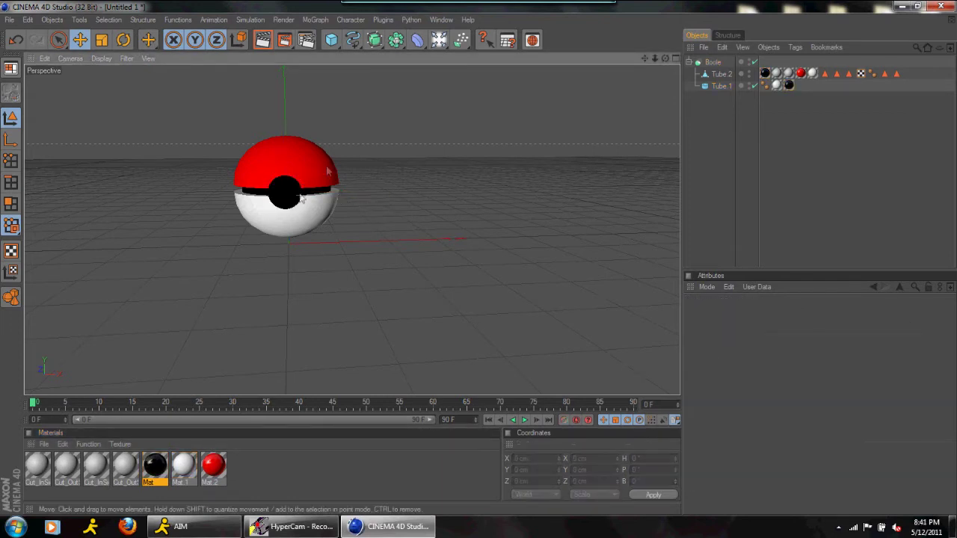
# Duplicate the cutting tube outside the Boole, moved forward to Z about -102 cm and shrunk to about 43 cm across and 8 cm thick
pyautogui.moveTo(665, 58); pyautogui.dragTo(635, 59)
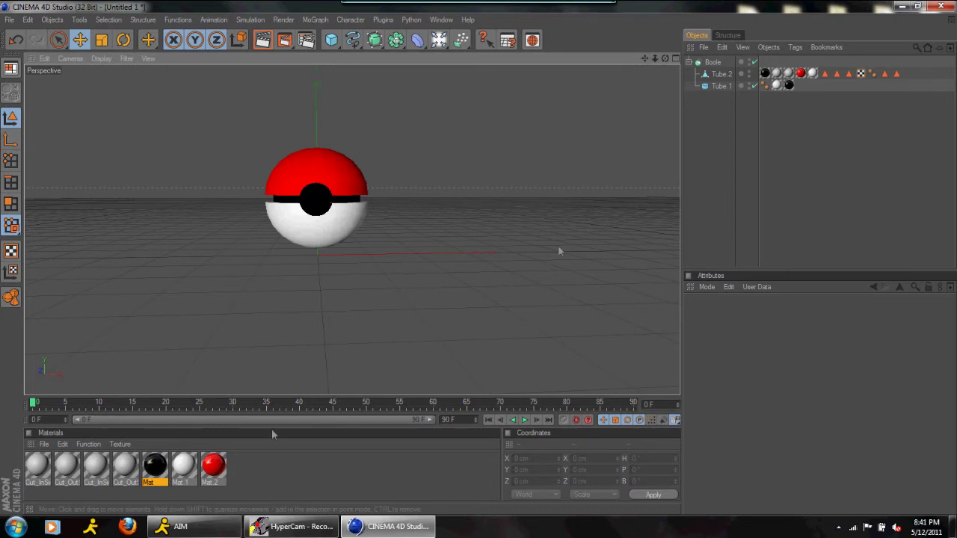
pyautogui.click(719, 87)
pyautogui.keyDown('ctrl'); pyautogui.moveTo(715, 90); pyautogui.dragTo(715, 101); pyautogui.keyUp('ctrl')
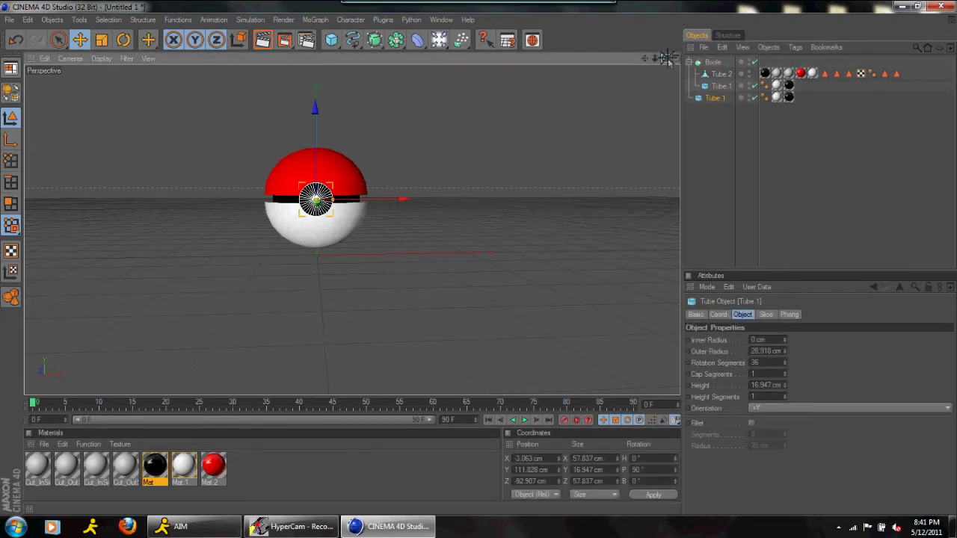
pyautogui.moveTo(664, 58); pyautogui.dragTo(656, 58)
pyautogui.moveTo(390, 210); pyautogui.dragTo(399, 210)
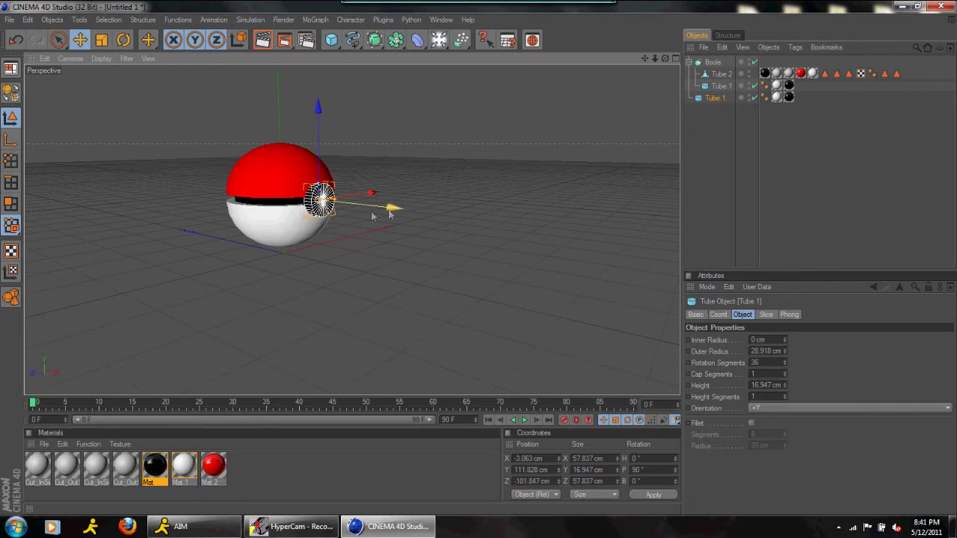
pyautogui.moveTo(334, 199); pyautogui.dragTo(329, 198)
# Apply the white material Mat.1 to the duplicated tube and thicken it to about 13 cm at Z about -97 cm
pyautogui.moveTo(184, 467); pyautogui.dragTo(320, 197)
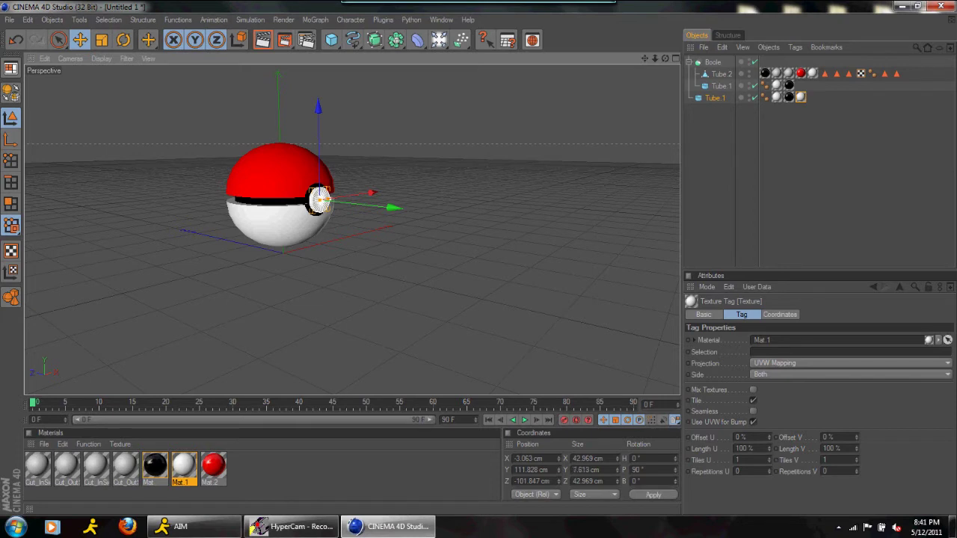
pyautogui.moveTo(376, 212); pyautogui.dragTo(395, 213)
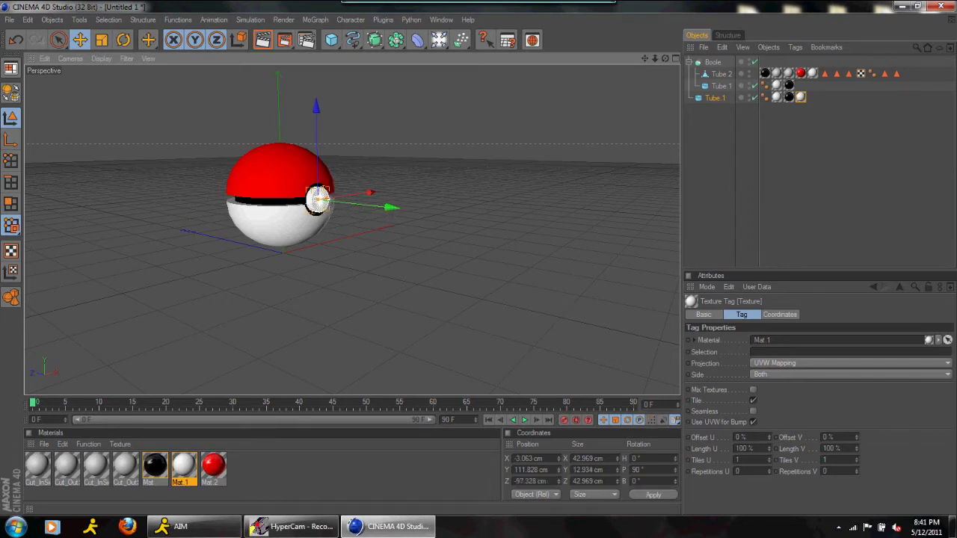
pyautogui.click(487, 184)
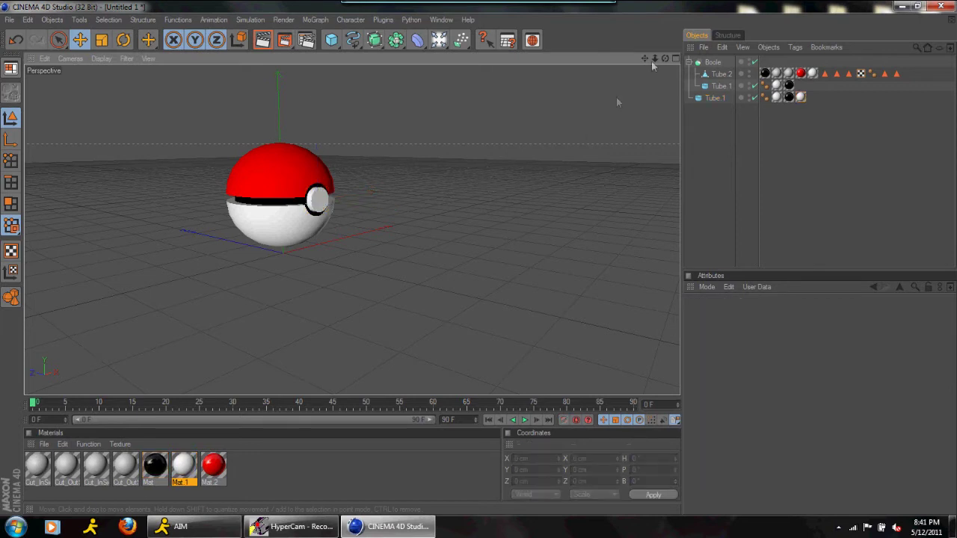
pyautogui.hotkey('ctrl', 'r')
# Duplicate the white button as a smaller front disc about 27 cm across and 3 cm thick at Z about -106 cm
pyautogui.moveTo(665, 58)
pyautogui.mouseDown()
pyautogui.moveTo(619, 88)
pyautogui.moveTo(662, 43)
pyautogui.moveTo(676, 53)
pyautogui.moveTo(661, 47)
pyautogui.mouseUp()
pyautogui.click(281, 198)
pyautogui.keyDown('ctrl'); pyautogui.moveTo(714, 98); pyautogui.dragTo(715, 118); pyautogui.keyUp('ctrl')
pyautogui.moveTo(280, 202); pyautogui.dragTo(280, 200)
pyautogui.moveTo(665, 58); pyautogui.dragTo(664, 60)
pyautogui.moveTo(369, 209); pyautogui.dragTo(350, 206)
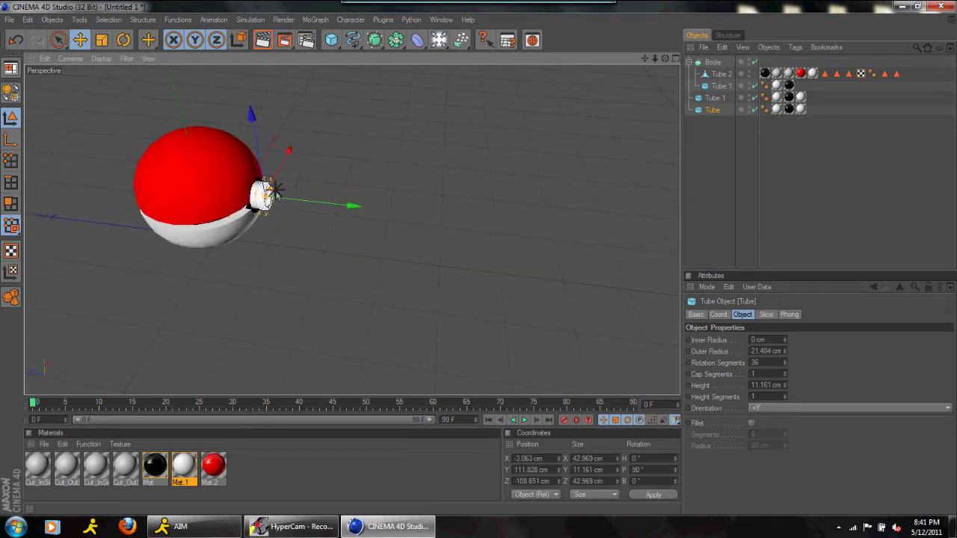
pyautogui.moveTo(276, 196); pyautogui.dragTo(275, 195)
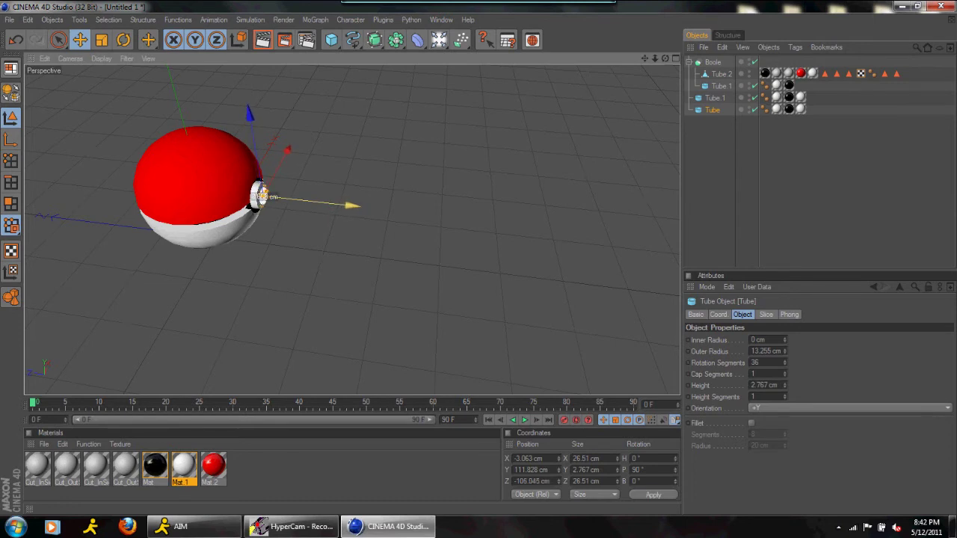
pyautogui.click(415, 230)
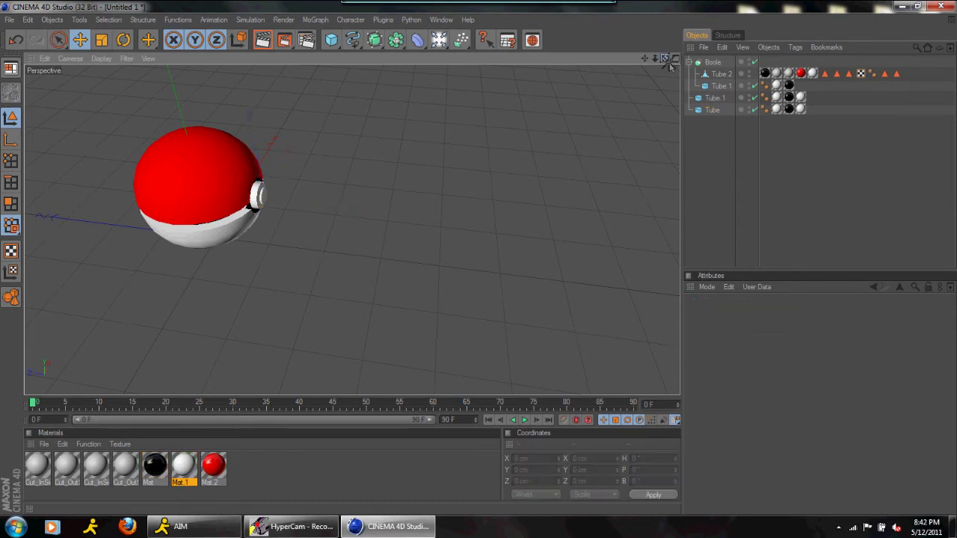
# Add a plane beneath the ball and narrow its width to about 284 cm
pyautogui.moveTo(664, 58); pyautogui.dragTo(753, 80)
pyautogui.moveTo(664, 58); pyautogui.dragTo(664, 47)
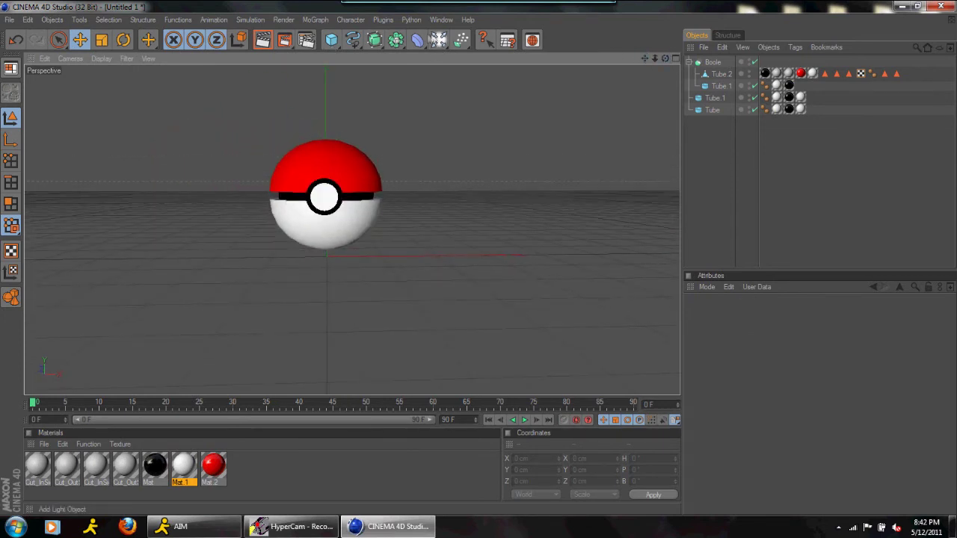
pyautogui.moveTo(331, 40); pyautogui.dragTo(429, 72)
pyautogui.moveTo(434, 256); pyautogui.dragTo(404, 256)
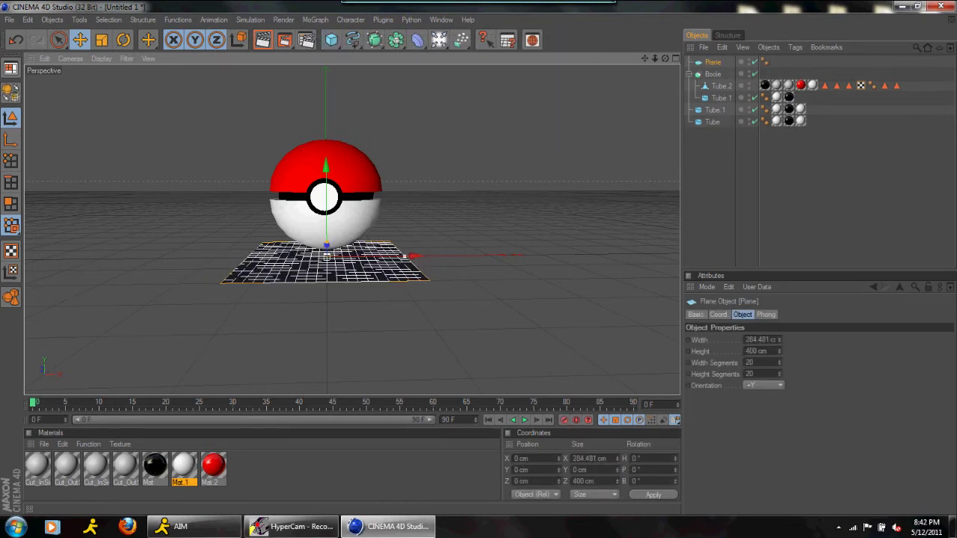
# Create a MoGraph Cloner and place the plane inside it
pyautogui.click(308, 18)
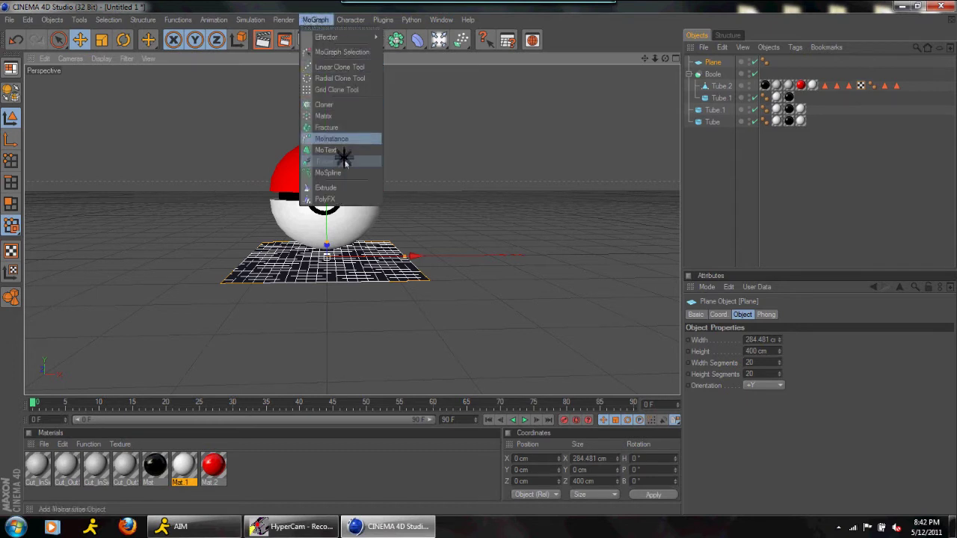
pyautogui.click(348, 112)
pyautogui.moveTo(713, 74); pyautogui.dragTo(714, 63)
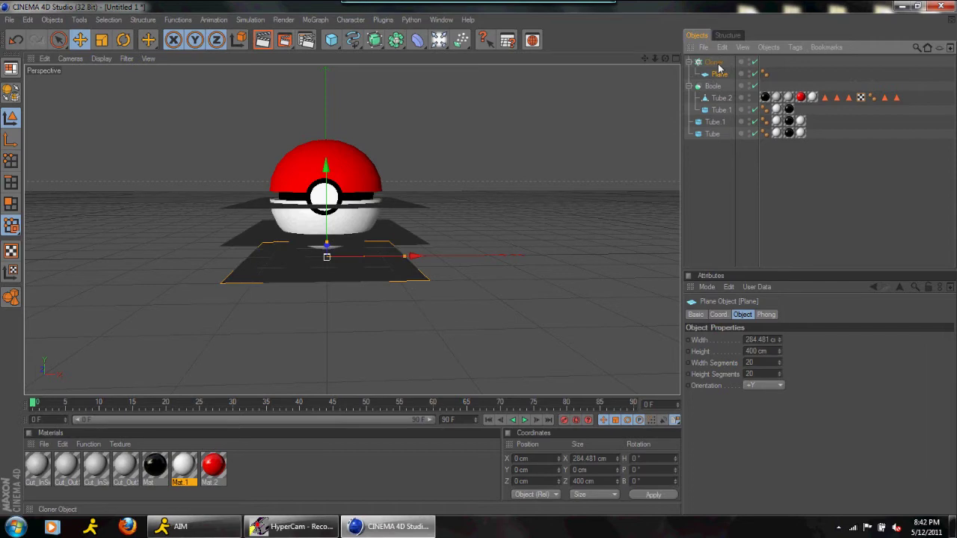
# Create a new material with Specular turned off and its color set to pure white, RGB 255, 255, 255
pyautogui.click(284, 465)
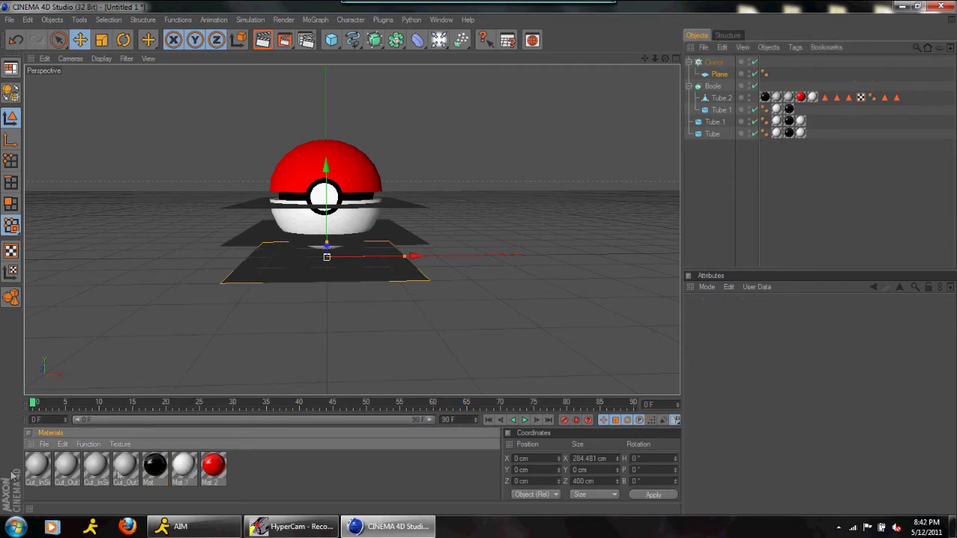
pyautogui.doubleClick(227, 471)
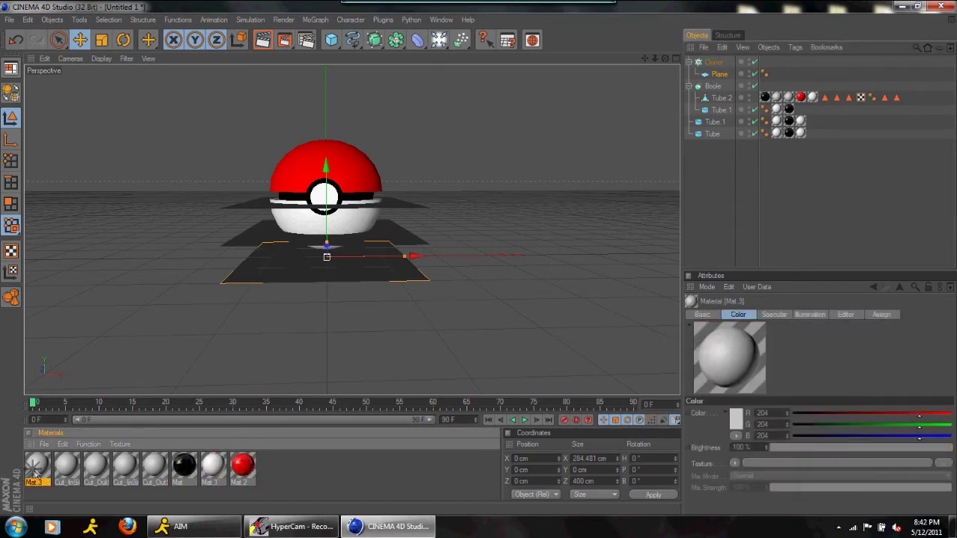
pyautogui.doubleClick(36, 465)
pyautogui.click(232, 315)
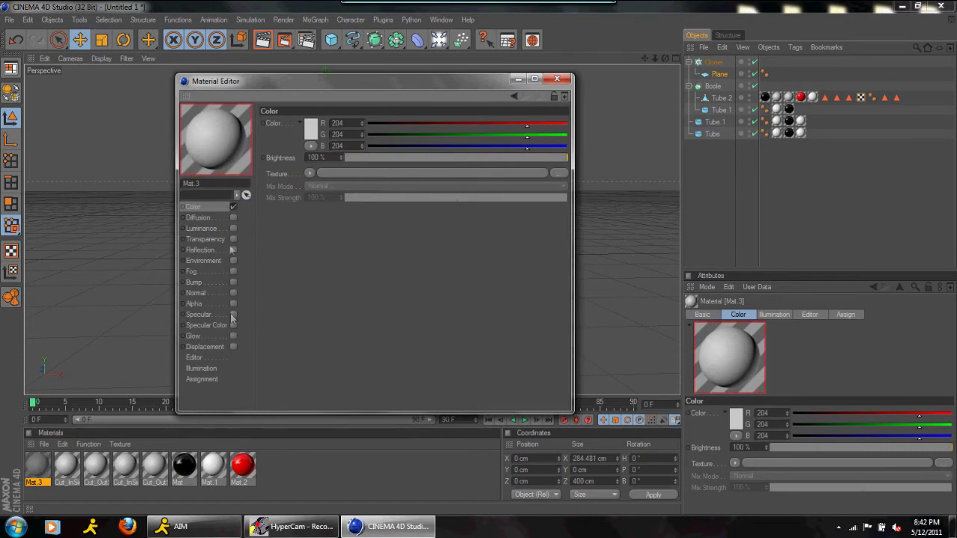
pyautogui.moveTo(408, 122); pyautogui.dragTo(619, 117)
pyautogui.moveTo(526, 135); pyautogui.dragTo(613, 145)
# Enable Luminance on the new white material at 250% brightness and apply the material to the plane
pyautogui.click(233, 227)
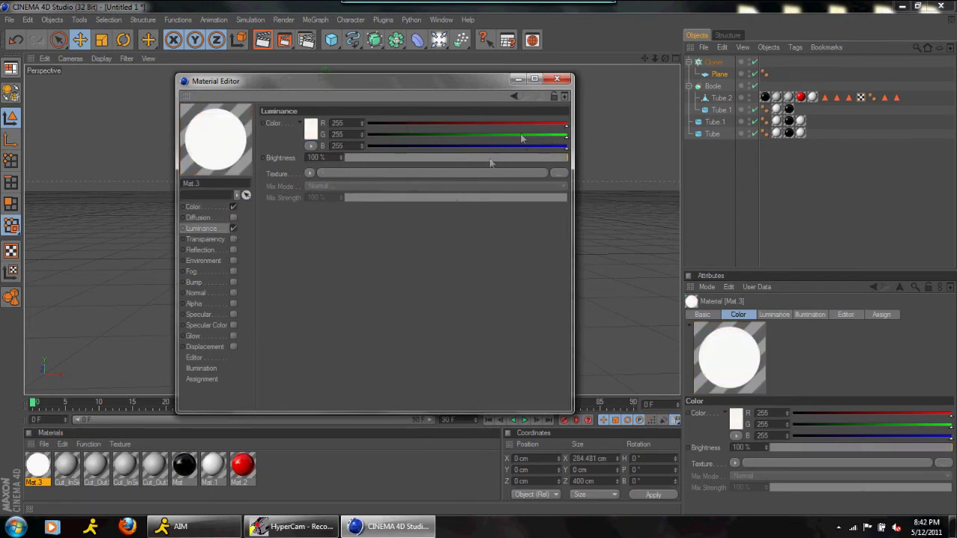
pyautogui.click(328, 158)
pyautogui.write('200')
pyautogui.press('Return')
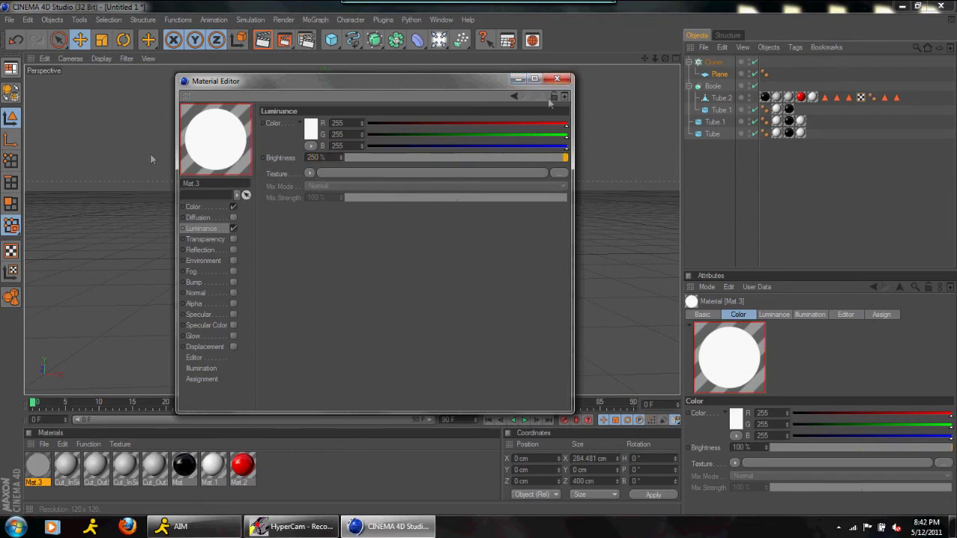
pyautogui.click(558, 79)
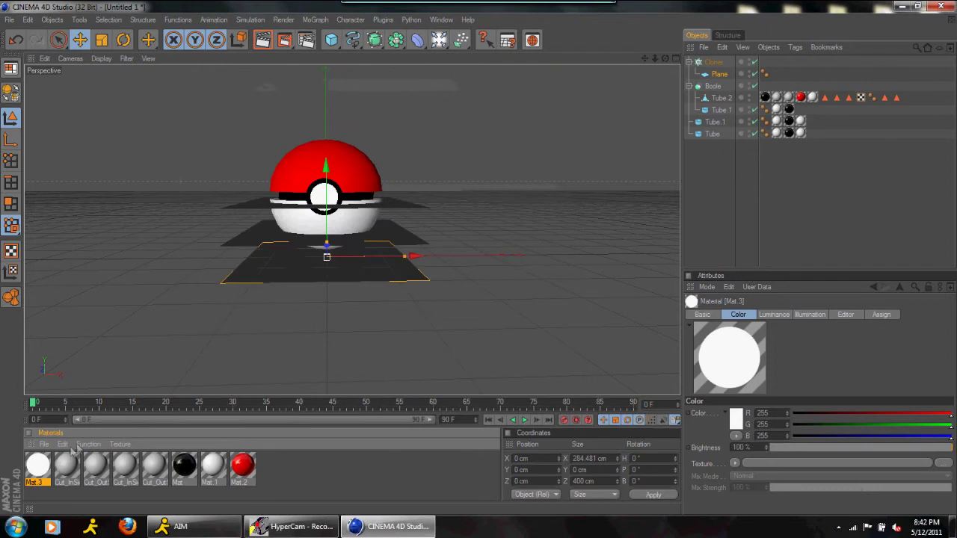
pyautogui.moveTo(729, 90); pyautogui.dragTo(715, 74)
# Switch the Cloner to Grid Array mode and reduce its vertical (Y) count to 1
pyautogui.click(714, 64)
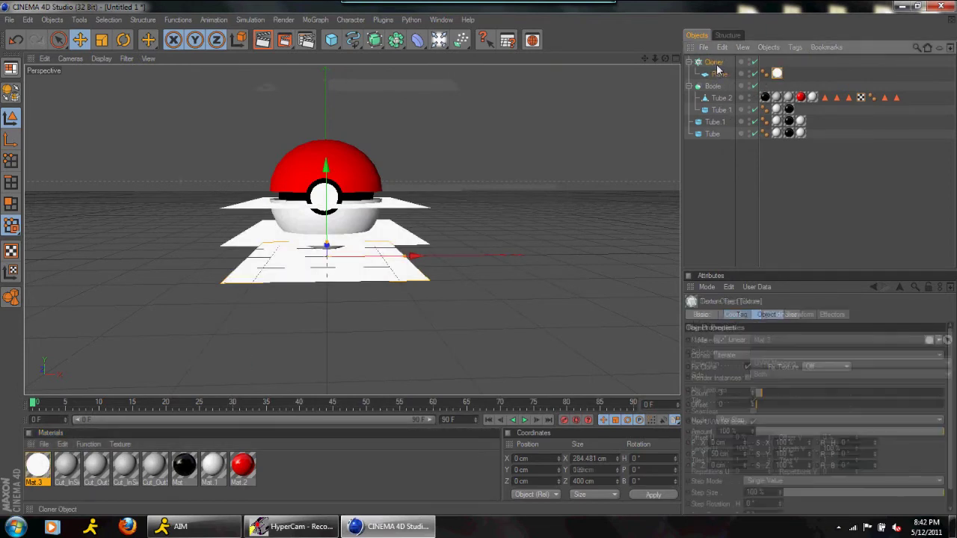
pyautogui.click(747, 339)
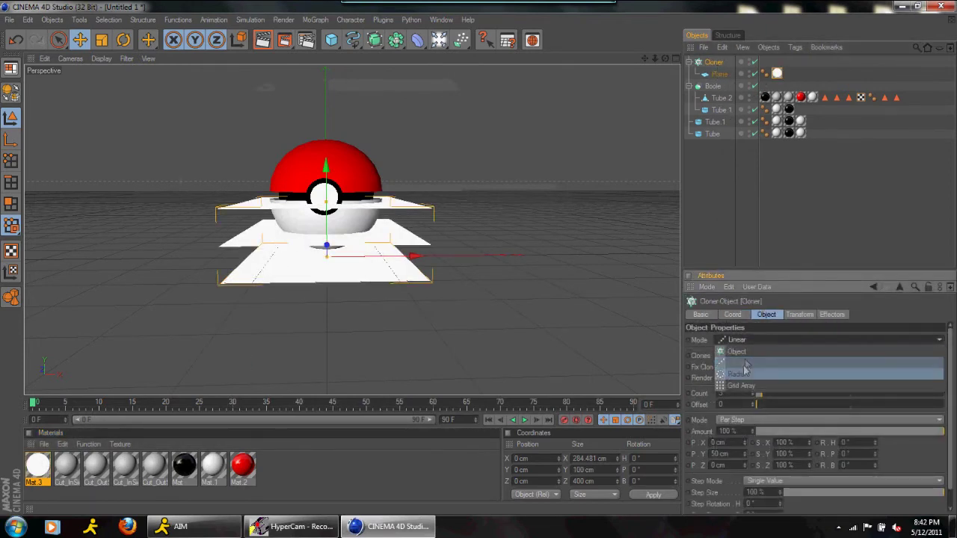
pyautogui.click(745, 386)
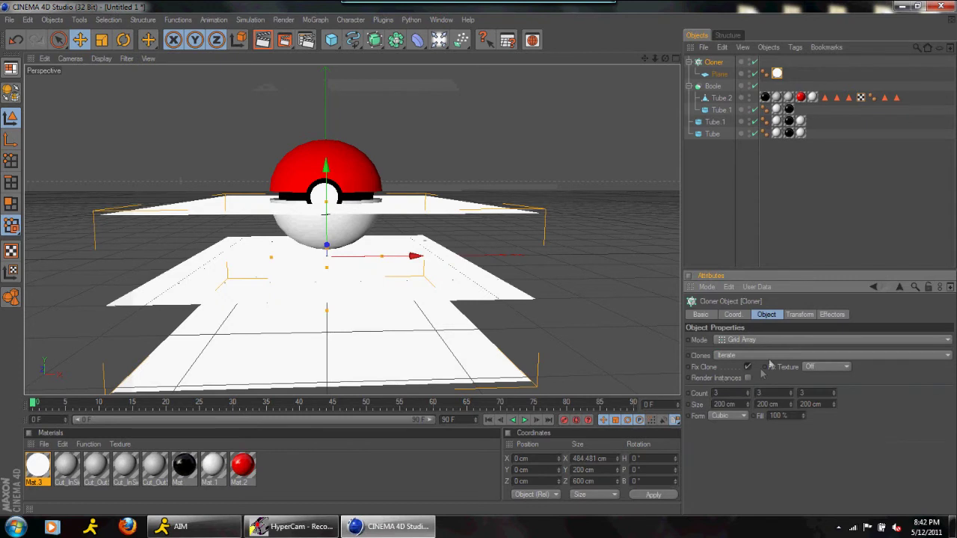
pyautogui.click(790, 395)
pyautogui.click(790, 396)
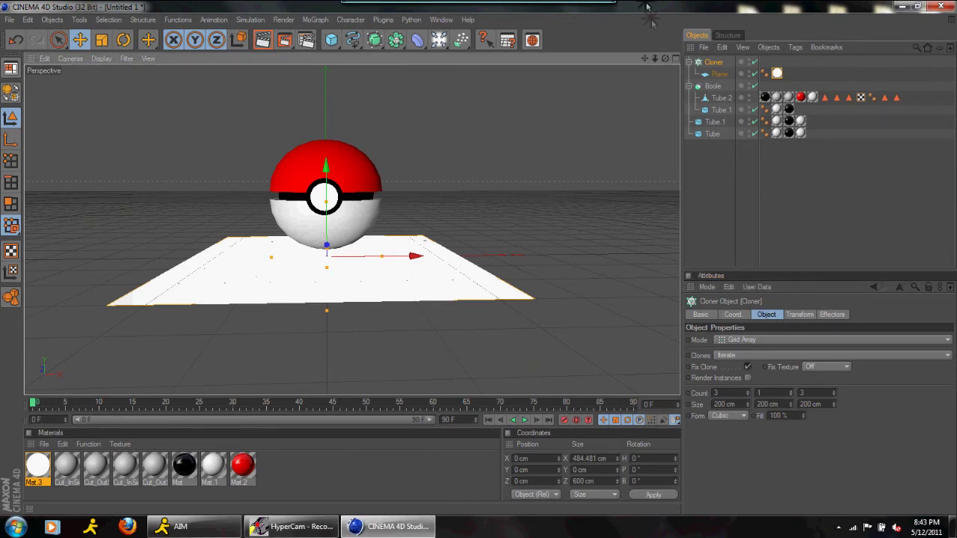
# Widen the Cloner's grid to about 785 cm in X and 969 cm in Z, and raise it about 786 cm above the ground
pyautogui.moveTo(665, 58); pyautogui.dragTo(670, 161)
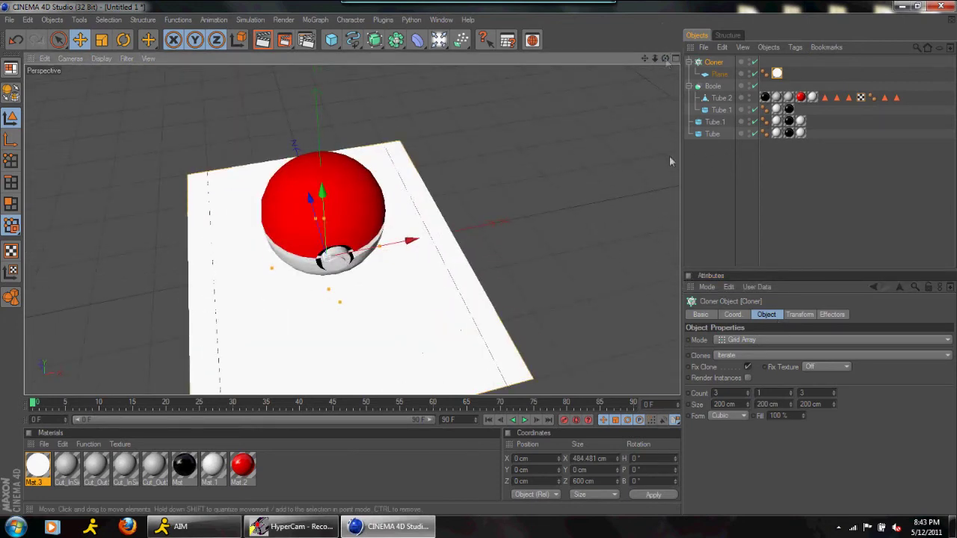
pyautogui.moveTo(749, 408); pyautogui.dragTo(749, 355)
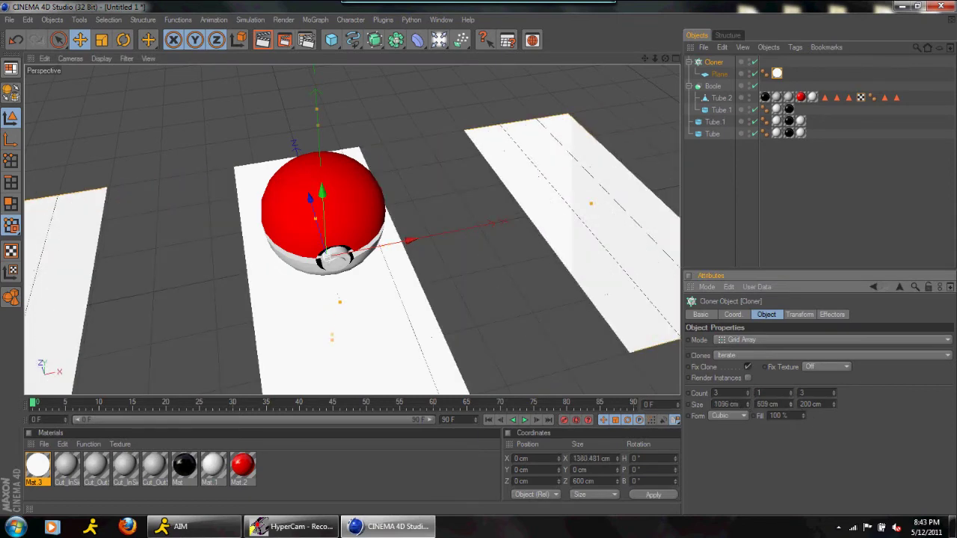
pyautogui.moveTo(834, 404); pyautogui.dragTo(834, 351)
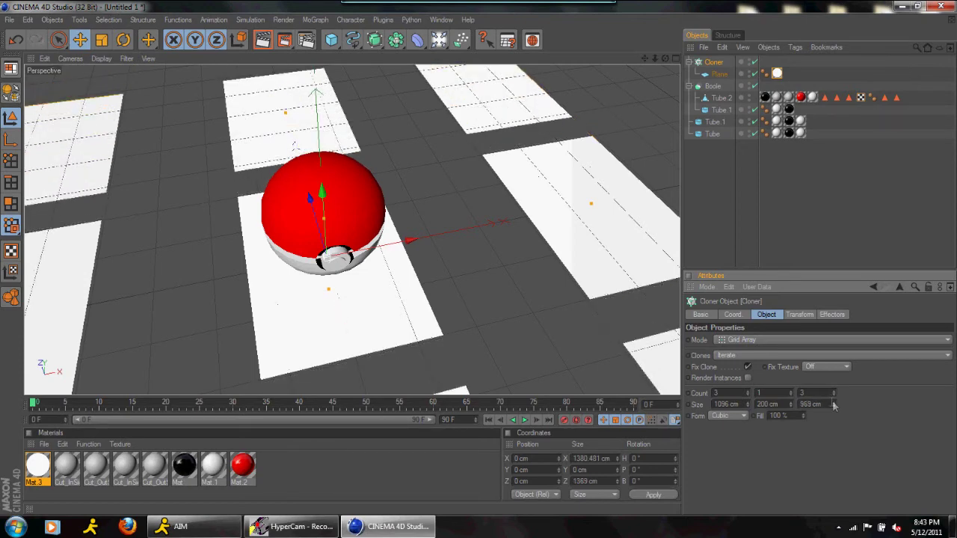
pyautogui.moveTo(747, 404); pyautogui.dragTo(746, 434)
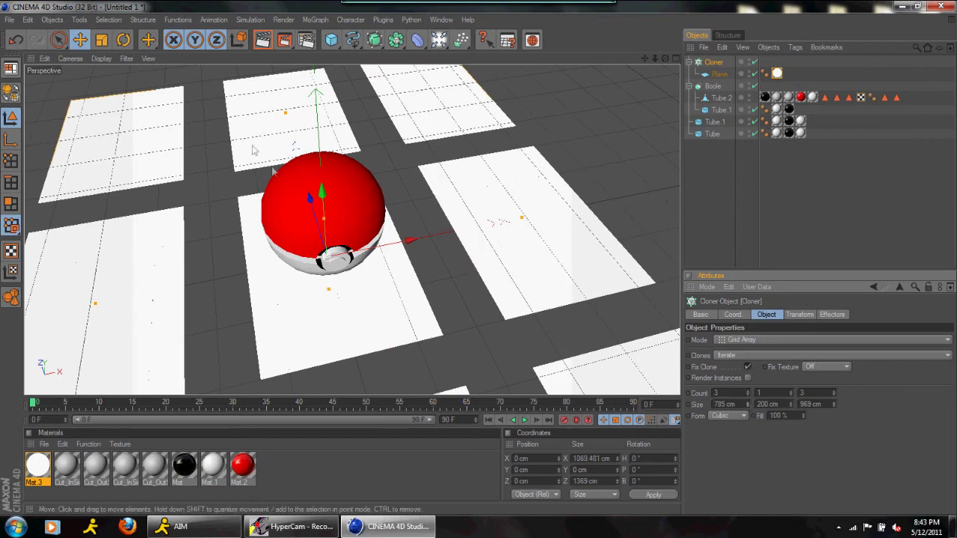
pyautogui.moveTo(329, 197); pyautogui.dragTo(354, 277)
pyautogui.click(355, 277)
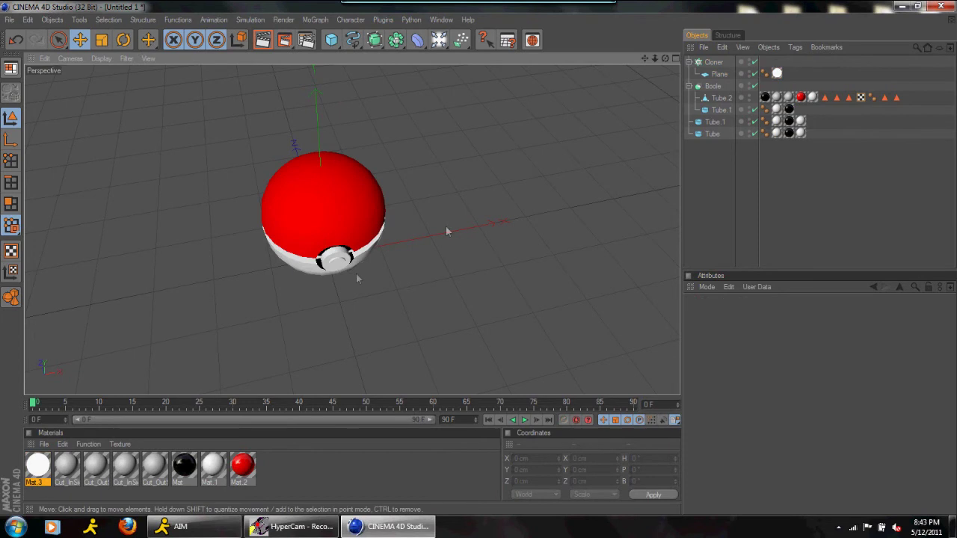
# Render a front view of the ball to check how the overhead planes reflect on it
pyautogui.moveTo(664, 61); pyautogui.dragTo(655, 28)
pyautogui.click(262, 40)
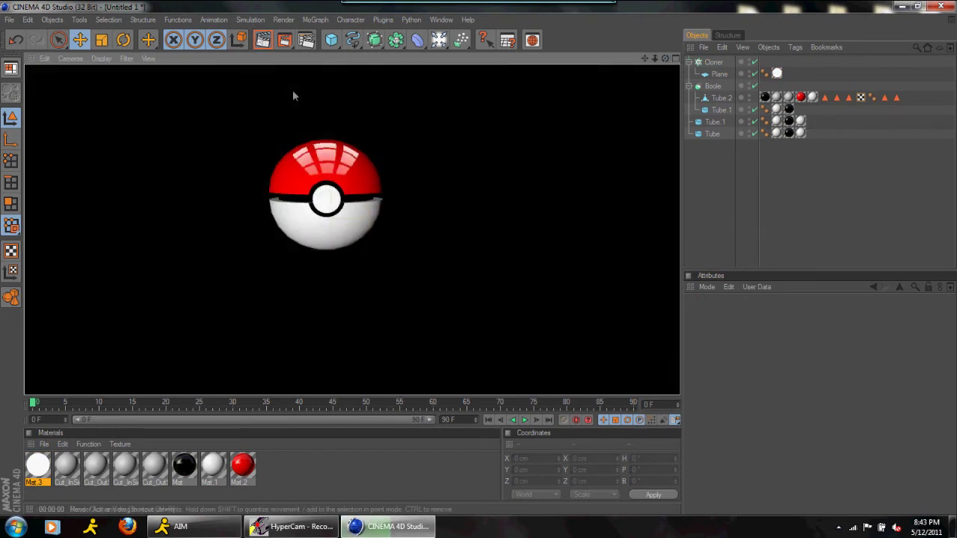
pyautogui.click(396, 358)
pyautogui.click(364, 171)
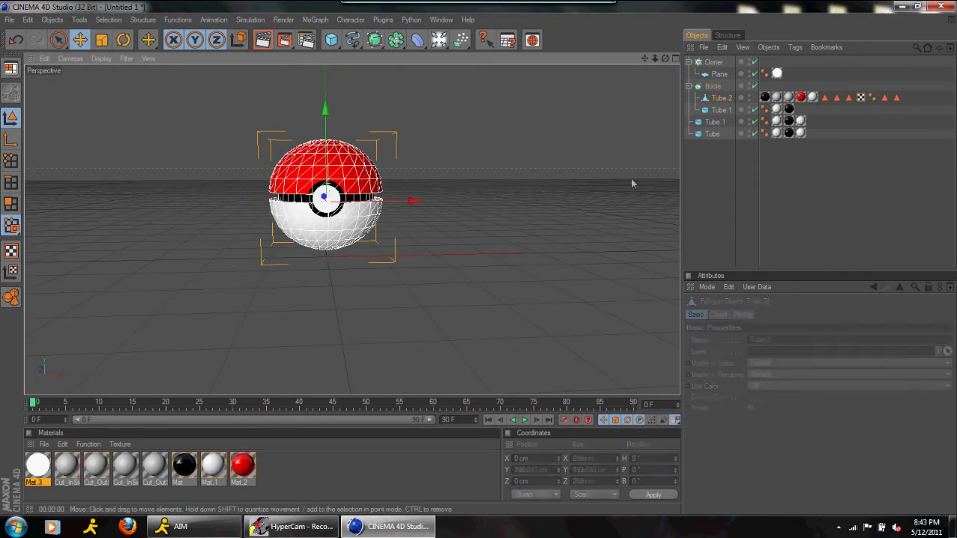
pyautogui.click(500, 174)
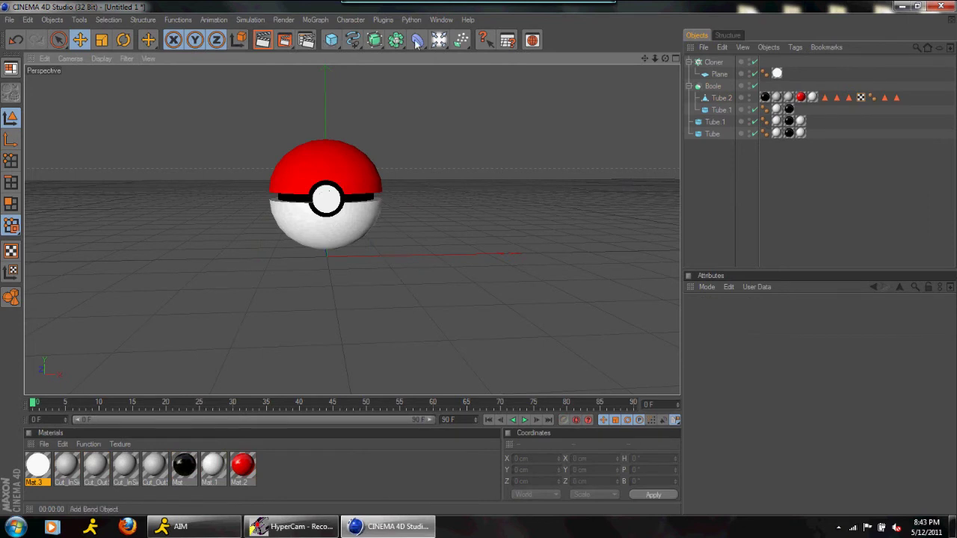
pyautogui.click(314, 19)
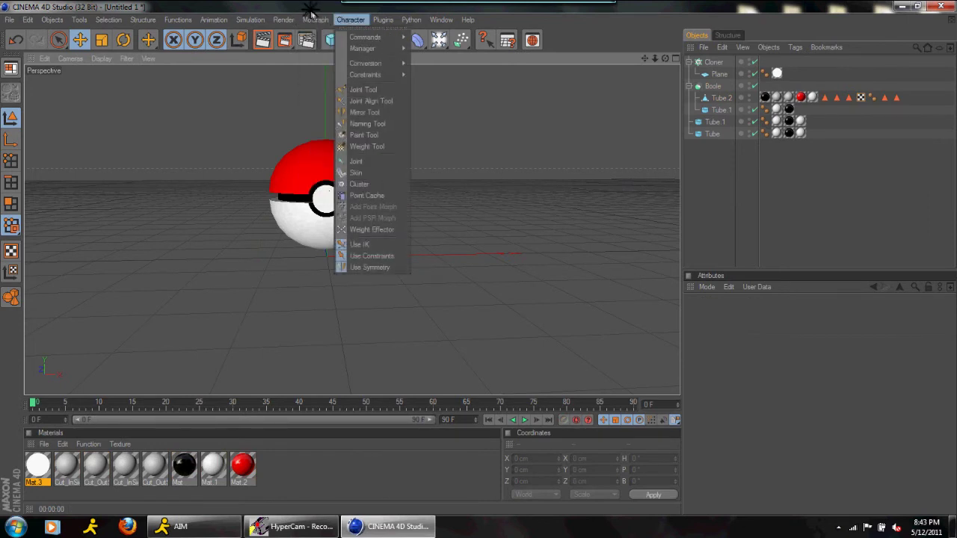
pyautogui.click(310, 10)
# Duplicate the luminous plane outside the Cloner and lower the copy to just beneath the ball, at about Y -15 cm
pyautogui.click(719, 74)
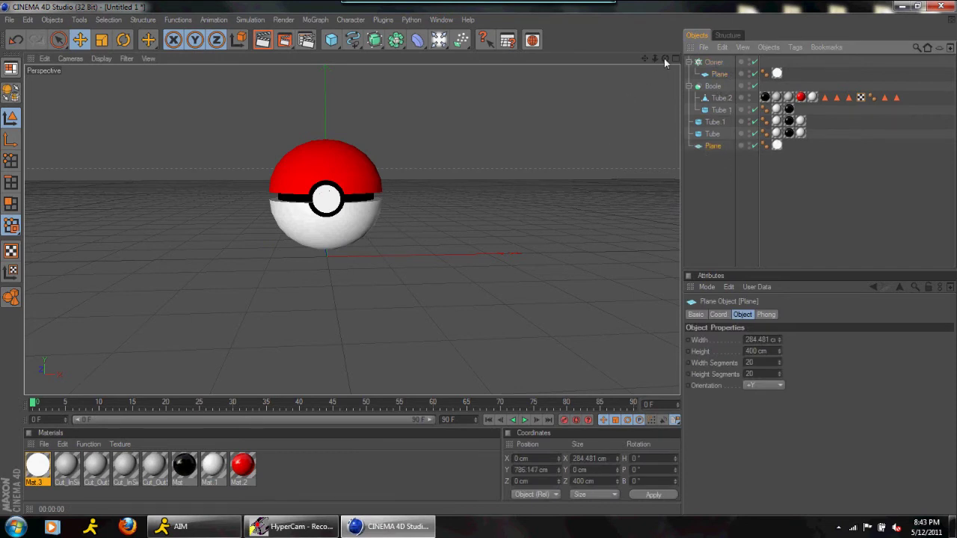
pyautogui.scroll(-5, 574, 113)
pyautogui.scroll(-3, 411, 127)
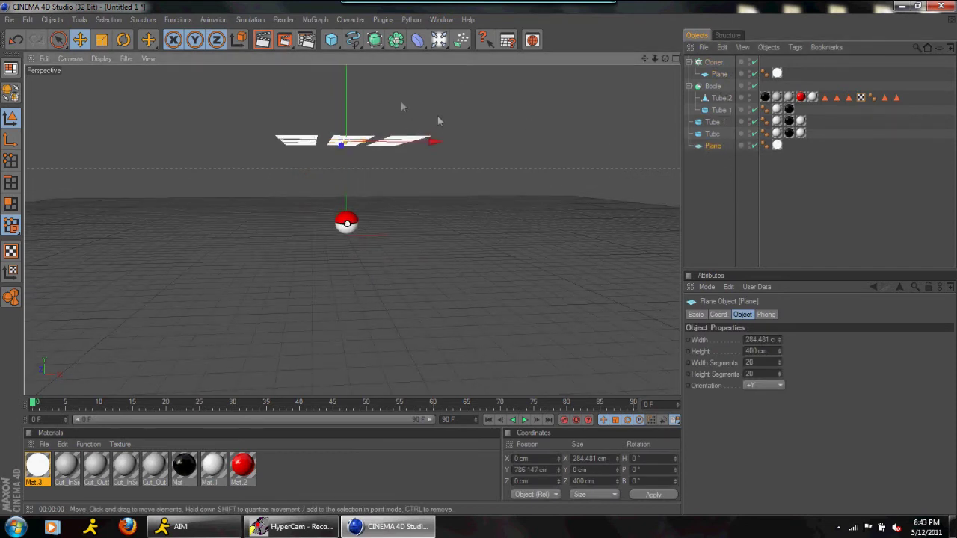
pyautogui.moveTo(344, 85); pyautogui.dragTo(346, 203)
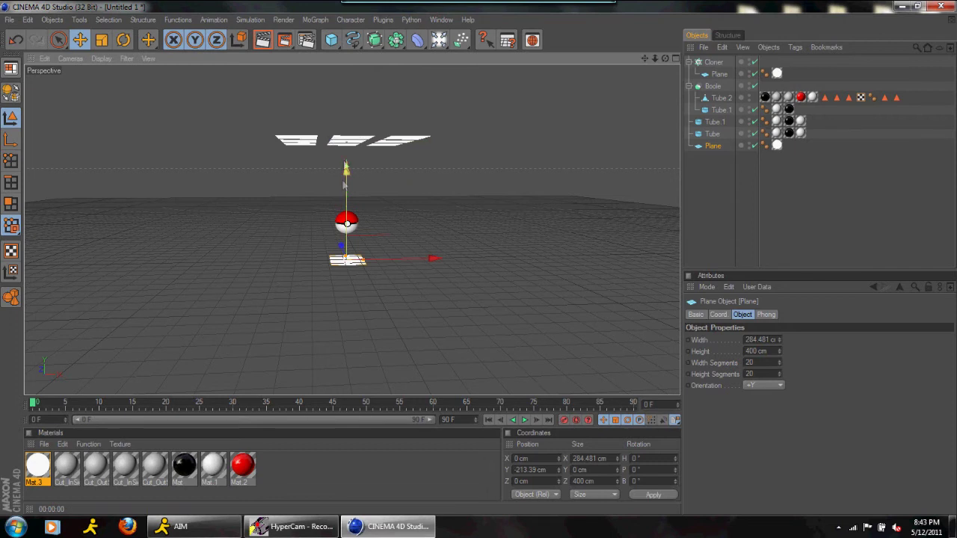
pyautogui.moveTo(346, 149); pyautogui.dragTo(346, 148)
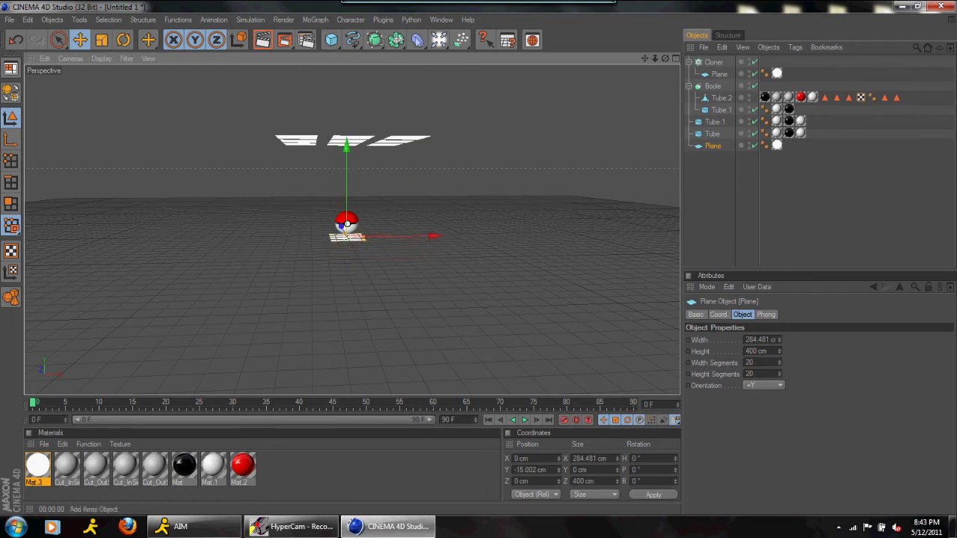
# Rotate the duplicate plane upright toward the ball and move it beside the ball, to about X -576, Y 256, Z -844 cm
pyautogui.press('r')
pyautogui.moveTo(324, 214); pyautogui.dragTo(309, 292)
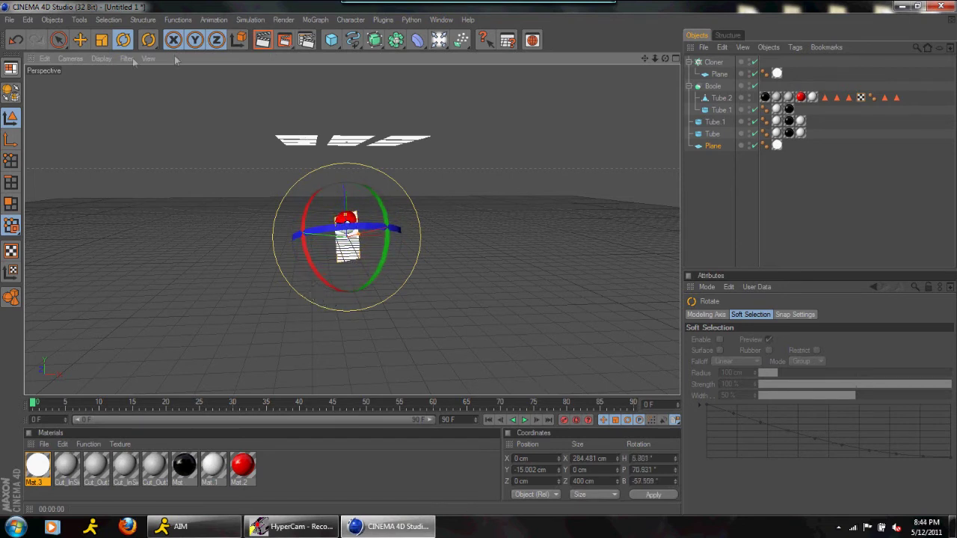
pyautogui.click(80, 39)
pyautogui.moveTo(279, 231); pyautogui.dragTo(168, 220)
pyautogui.moveTo(288, 210); pyautogui.dragTo(319, 198)
pyautogui.moveTo(241, 226); pyautogui.dragTo(231, 227)
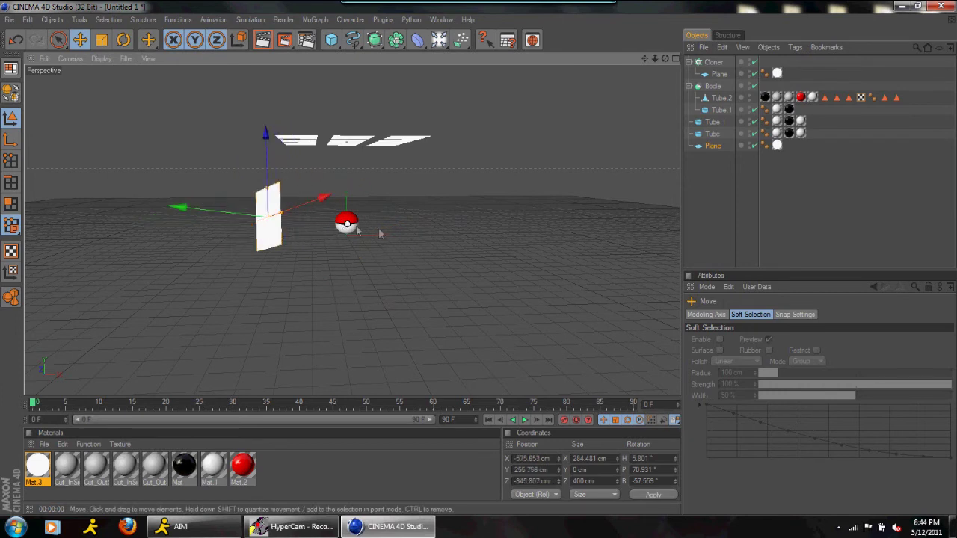
pyautogui.click(127, 44)
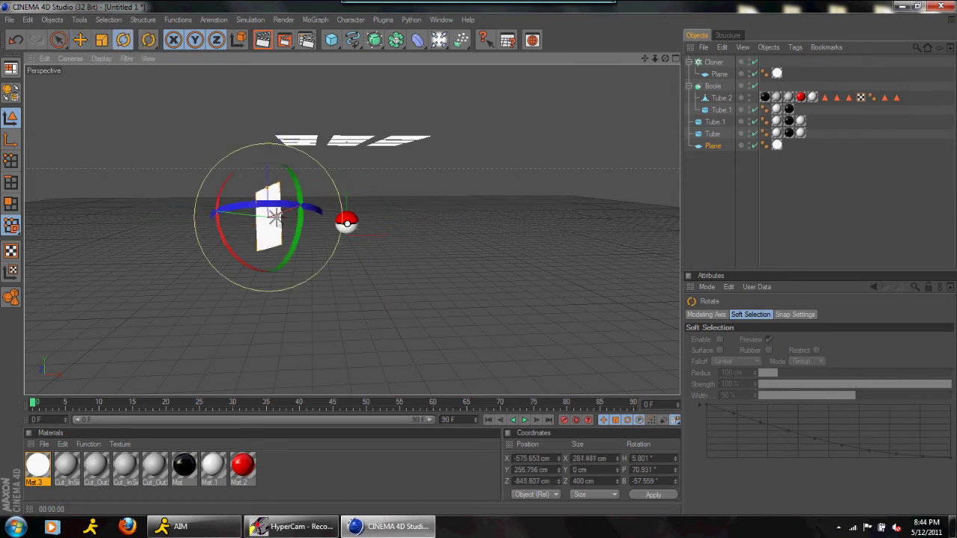
pyautogui.click(410, 241)
# Add a sphere of 100 cm radius raised beside the ball, opposite the upright plane, and apply the luminous white material Mat.3 to it
pyautogui.click(331, 40)
pyautogui.click(437, 51)
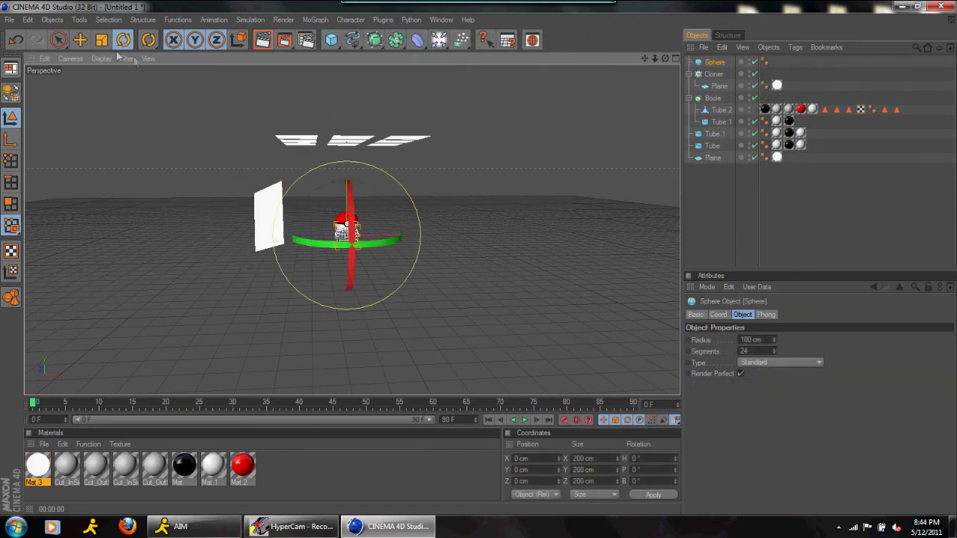
pyautogui.click(79, 40)
pyautogui.moveTo(432, 234); pyautogui.dragTo(533, 233)
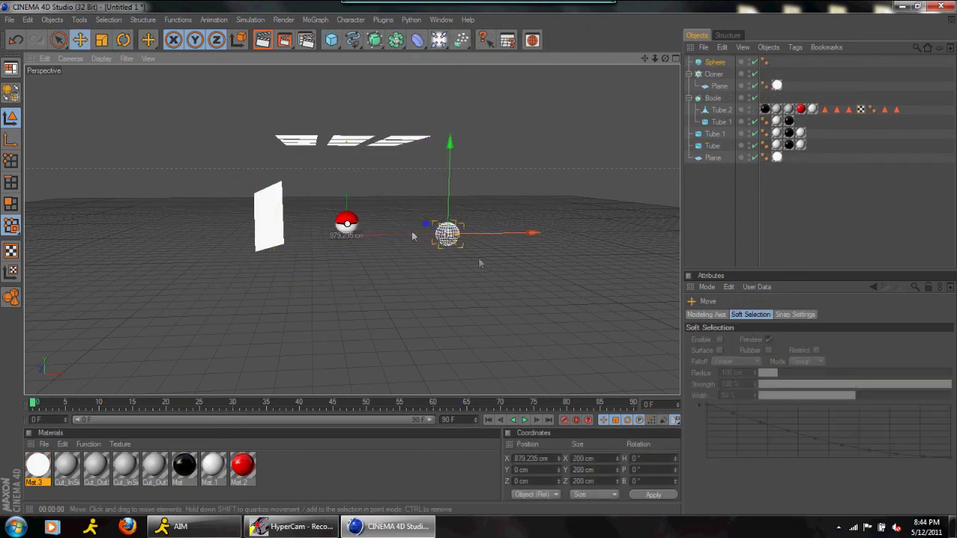
pyautogui.moveTo(427, 223); pyautogui.dragTo(449, 233)
pyautogui.moveTo(468, 168); pyautogui.dragTo(472, 132)
pyautogui.moveTo(38, 464); pyautogui.dragTo(471, 207)
pyautogui.click(815, 211)
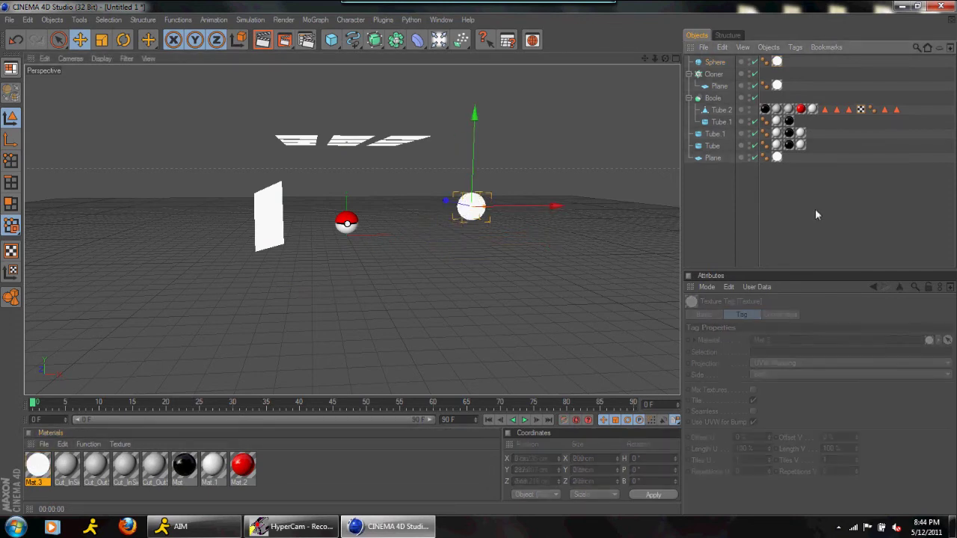
# Add Background and Floor objects, and give the Floor a Compositing tag with Compositing Background enabled
pyautogui.scroll(4, 457, 214)
pyautogui.moveTo(438, 40); pyautogui.dragTo(560, 181)
pyautogui.rightClick(715, 76)
pyautogui.moveTo(749, 87)
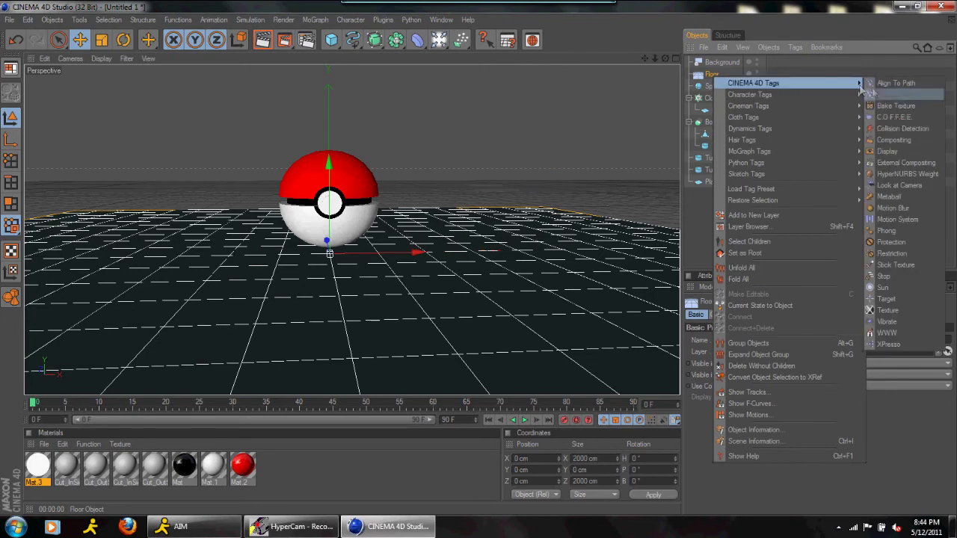
pyautogui.click(894, 141)
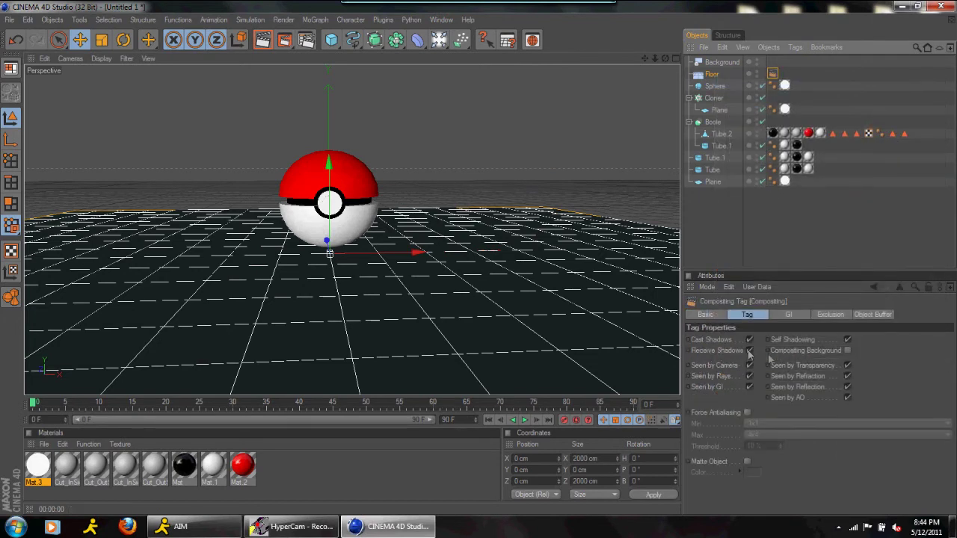
pyautogui.click(847, 349)
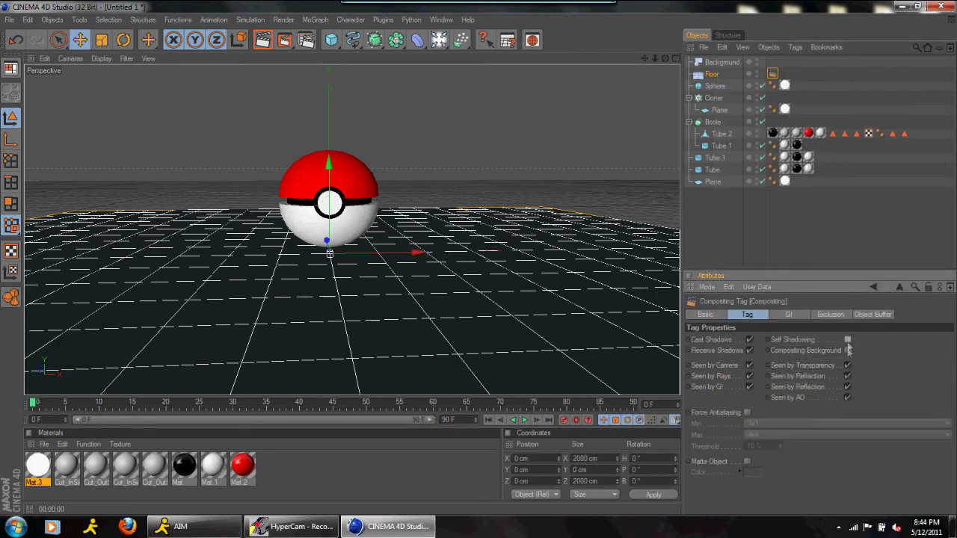
pyautogui.click(803, 226)
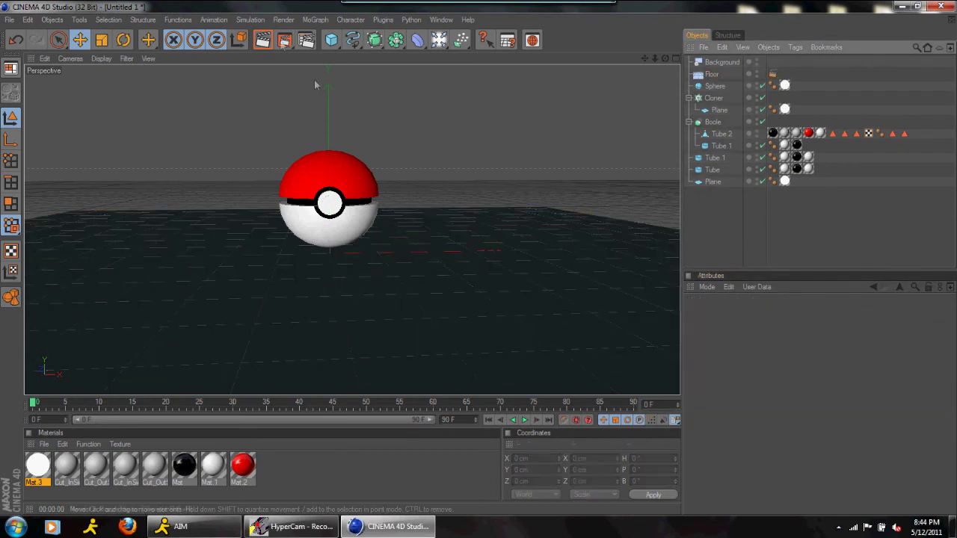
# Render the active view to check the ball against the floor and background
pyautogui.click(263, 40)
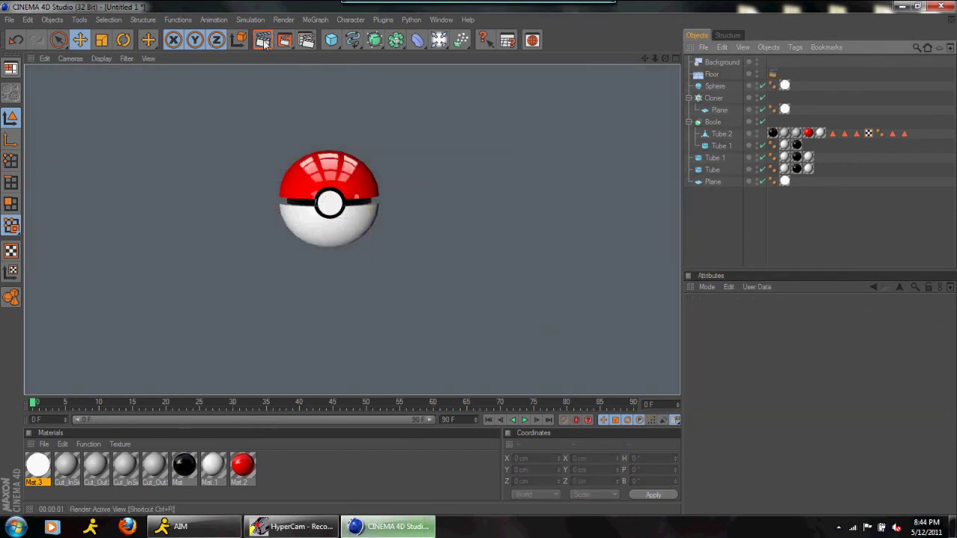
pyautogui.click(428, 337)
# Set the red material's Reflection brightness to 7% and render the active view again
pyautogui.click(243, 464)
pyautogui.doubleClick(243, 464)
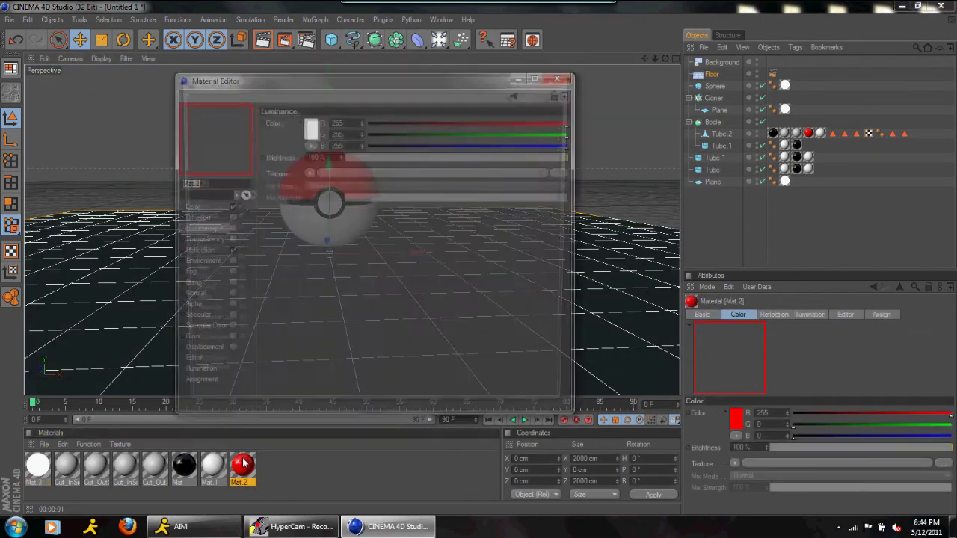
pyautogui.click(200, 249)
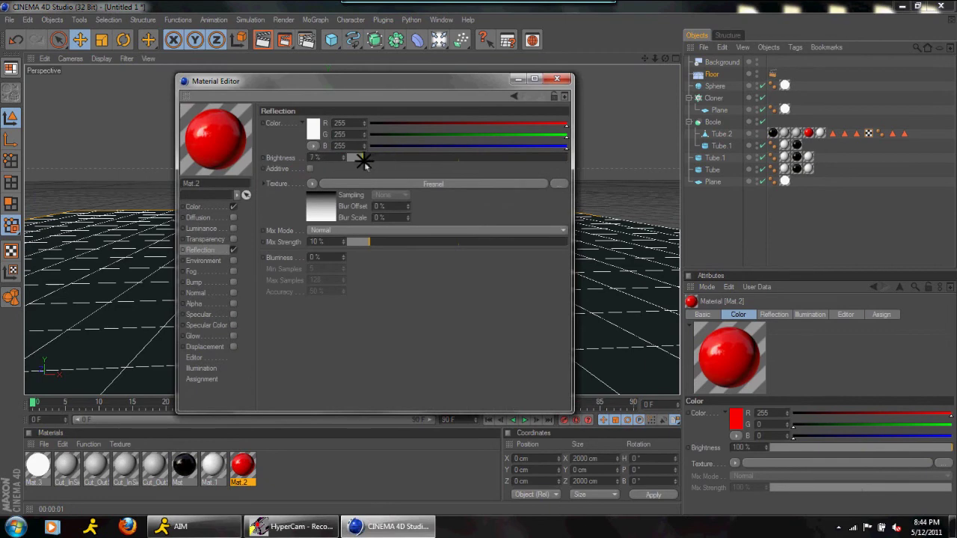
pyautogui.click(556, 80)
pyautogui.click(269, 48)
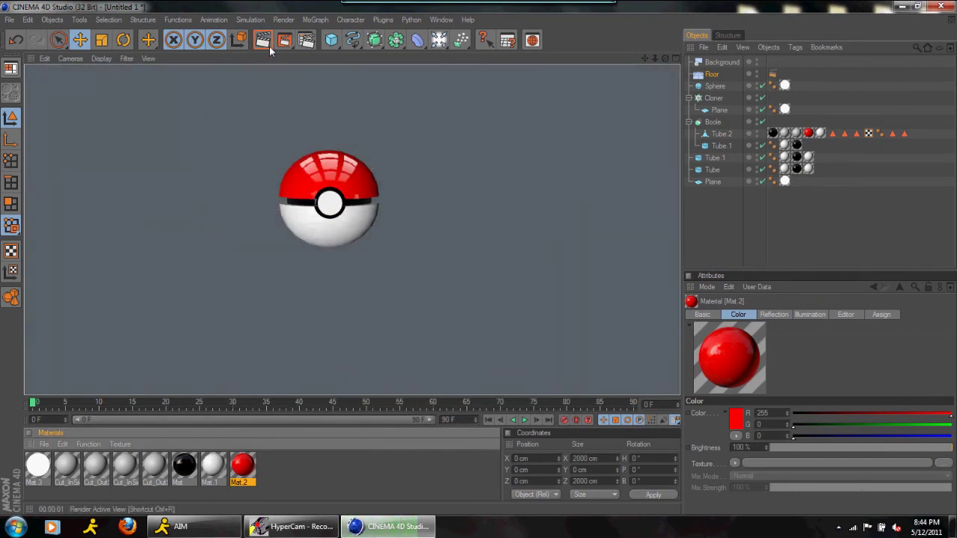
pyautogui.click(576, 290)
pyautogui.click(785, 259)
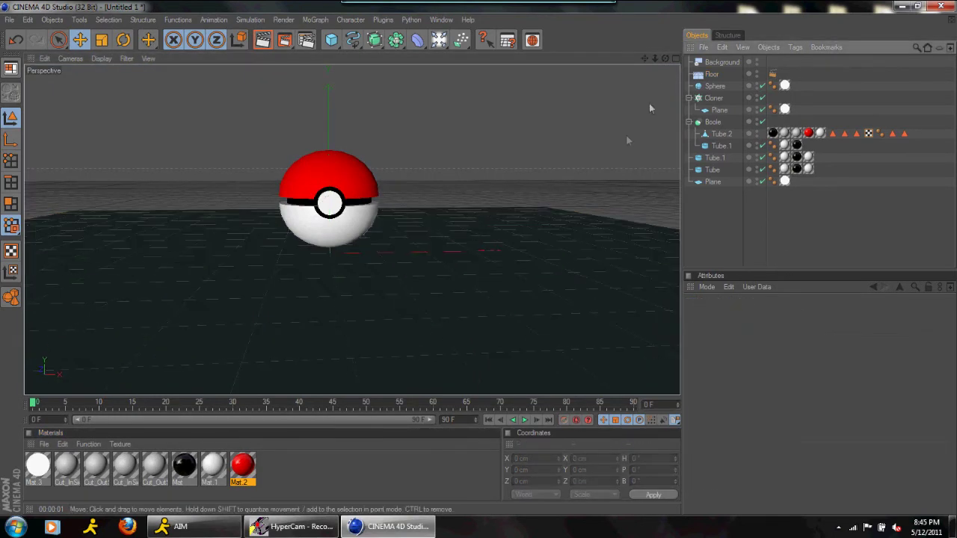
# Add the Ambient Occlusion and Global Illumination effects to the render settings
pyautogui.moveTo(664, 59)
pyautogui.mouseDown()
pyautogui.moveTo(644, 58)
pyautogui.moveTo(676, 58)
pyautogui.mouseUp()
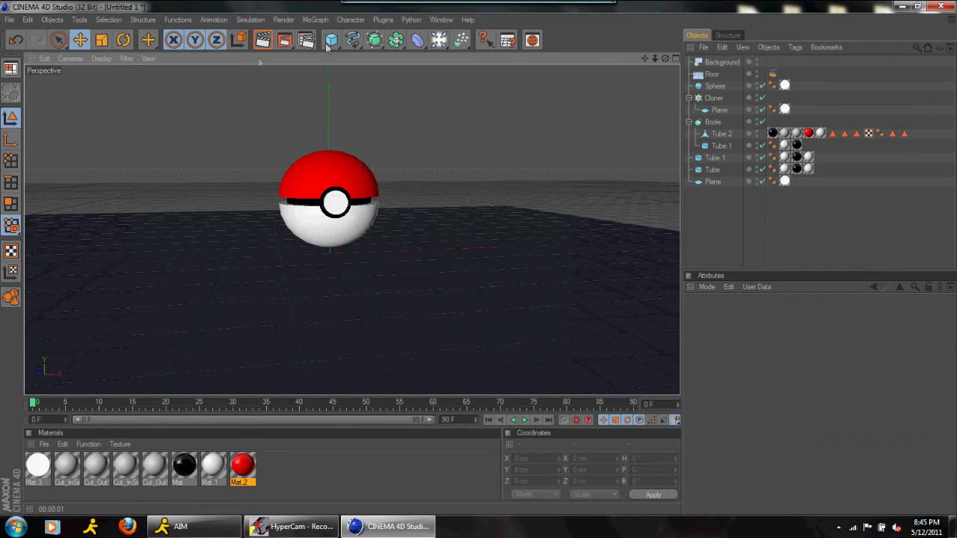
pyautogui.click(306, 41)
pyautogui.click(111, 214)
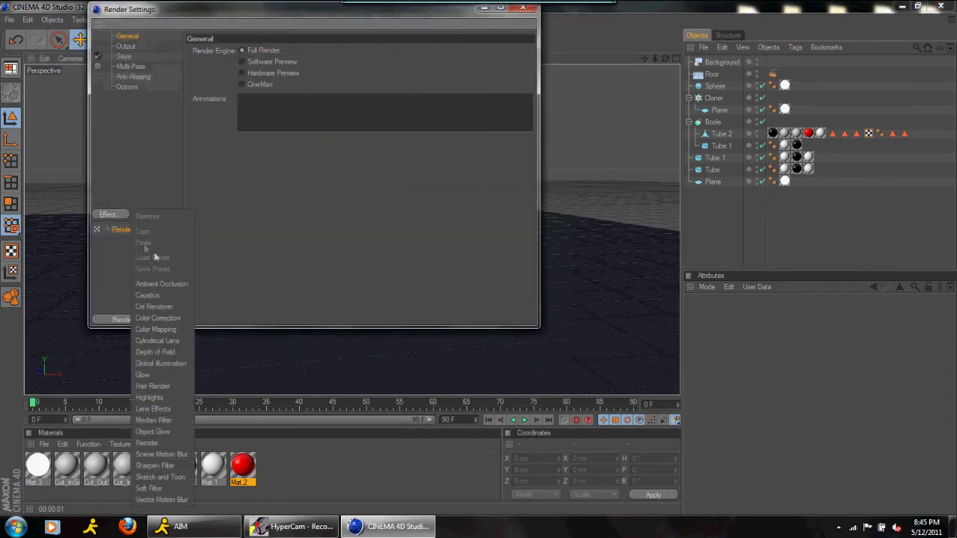
pyautogui.click(163, 284)
pyautogui.click(111, 214)
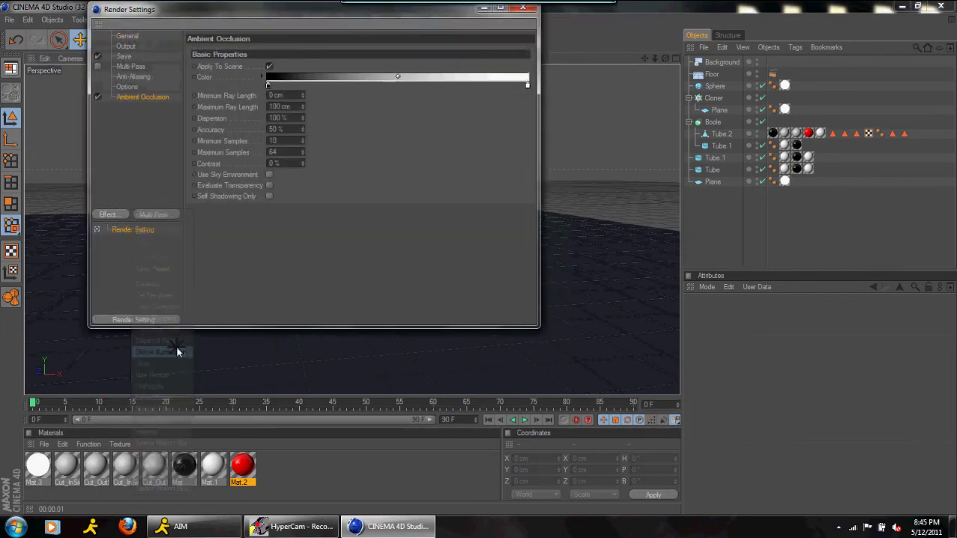
pyautogui.click(160, 363)
pyautogui.click(522, 9)
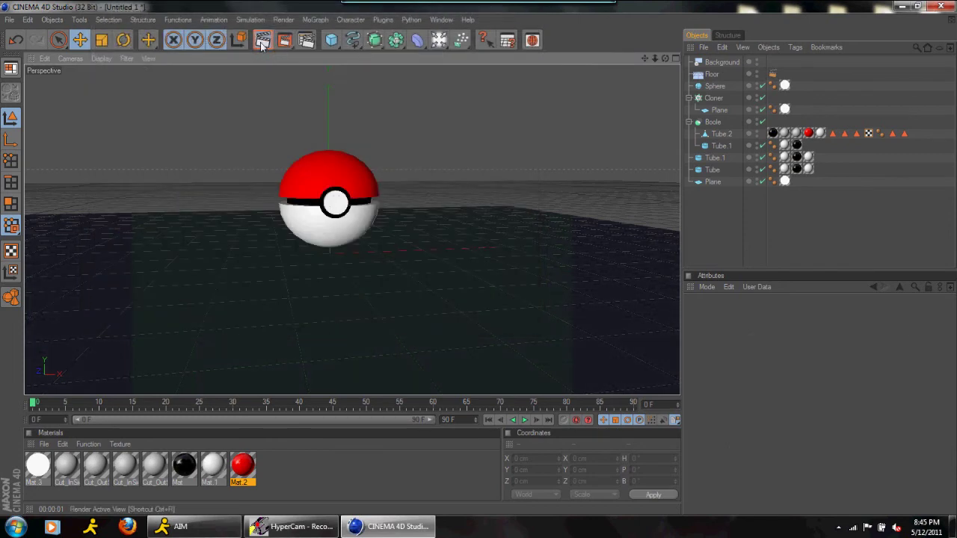
# Render the active view with Ambient Occlusion and Global Illumination applied
pyautogui.click(262, 42)
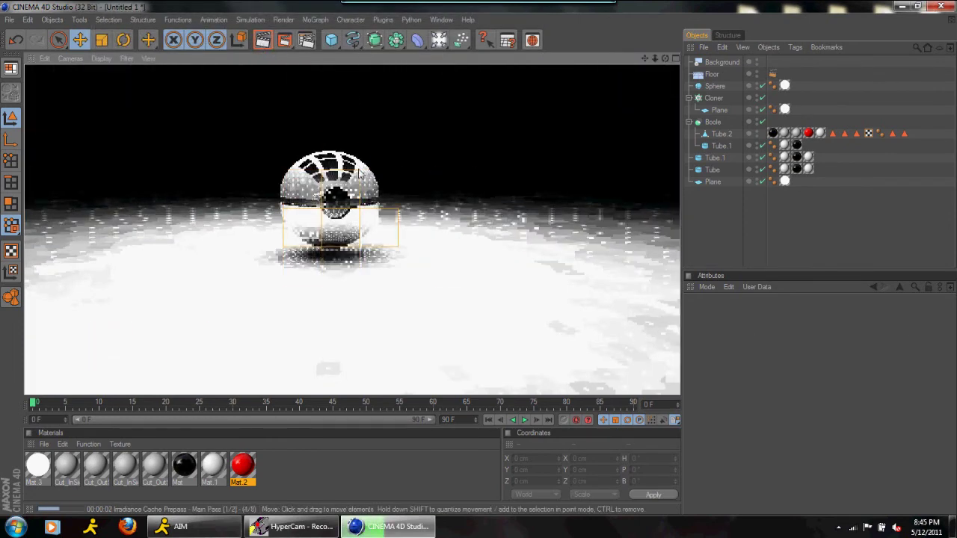
pyautogui.click(293, 526)
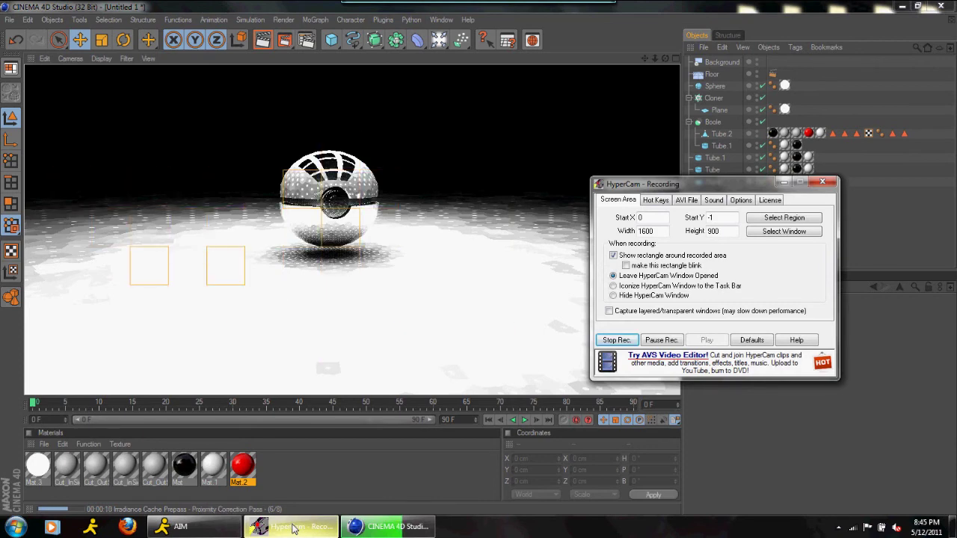
pyautogui.click(294, 527)
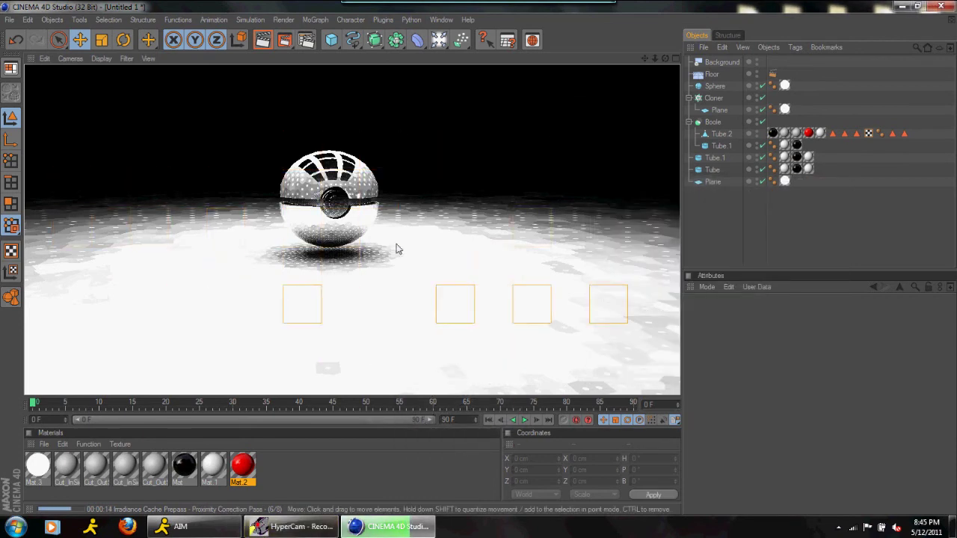
pyautogui.click(193, 527)
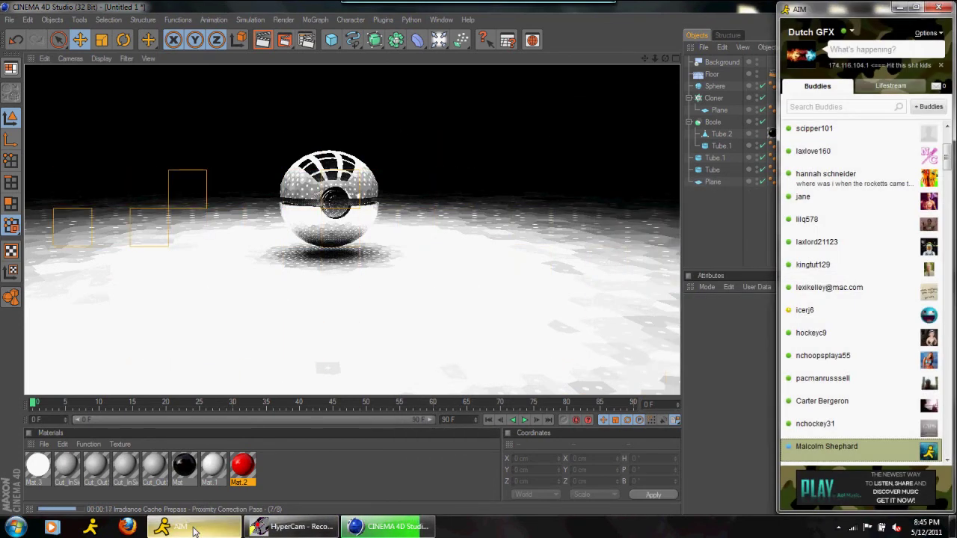
pyautogui.click(195, 527)
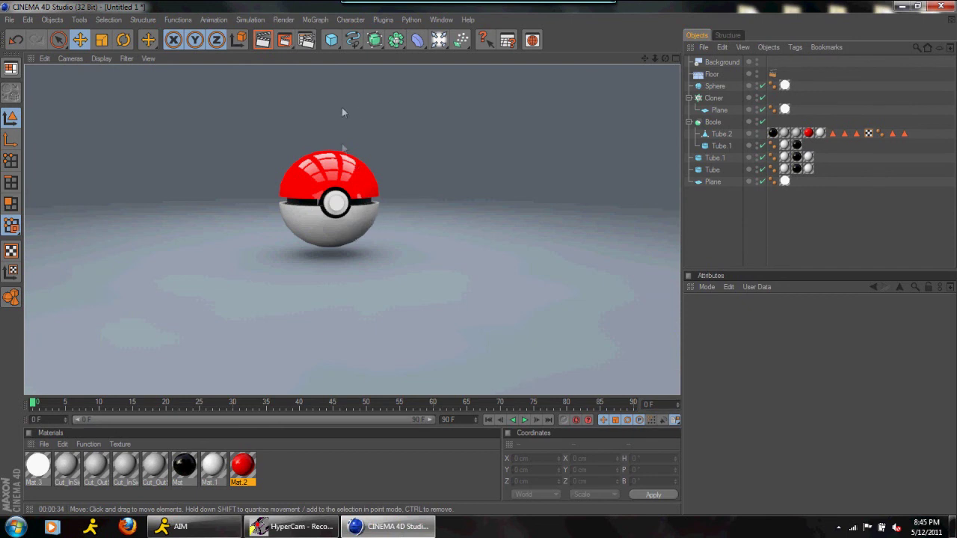
pyautogui.click(331, 72)
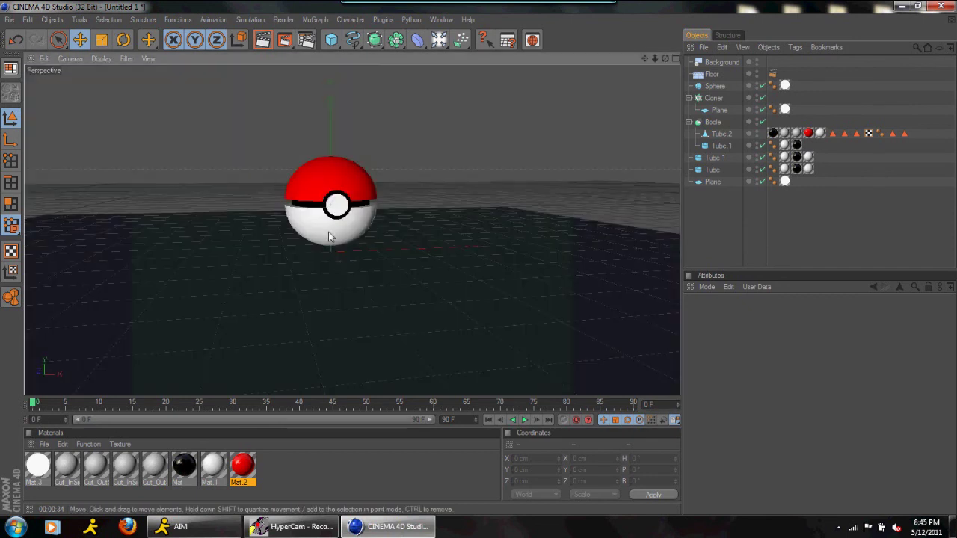
pyautogui.scroll(2, 328, 234)
pyautogui.scroll(2, 328, 231)
pyautogui.scroll(-4, 328, 231)
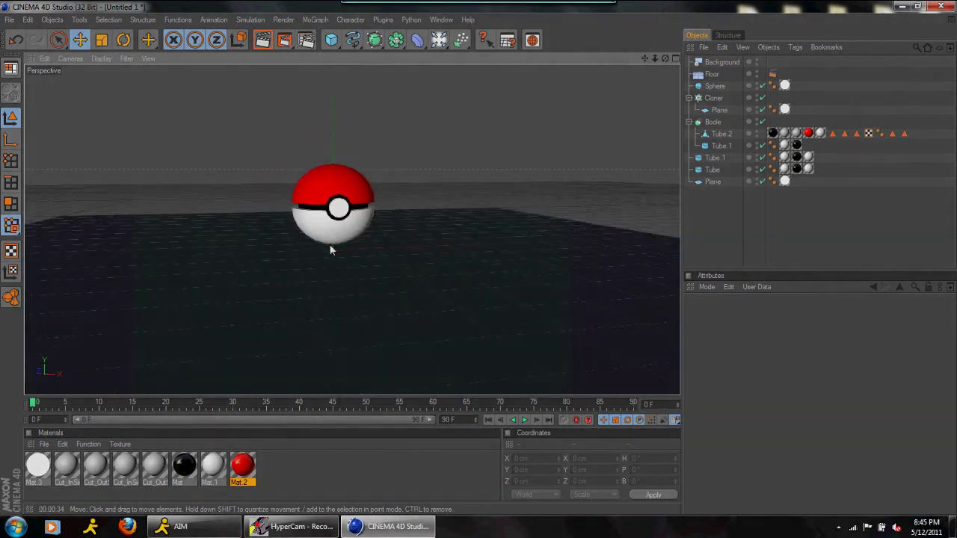
pyautogui.scroll(2, 328, 243)
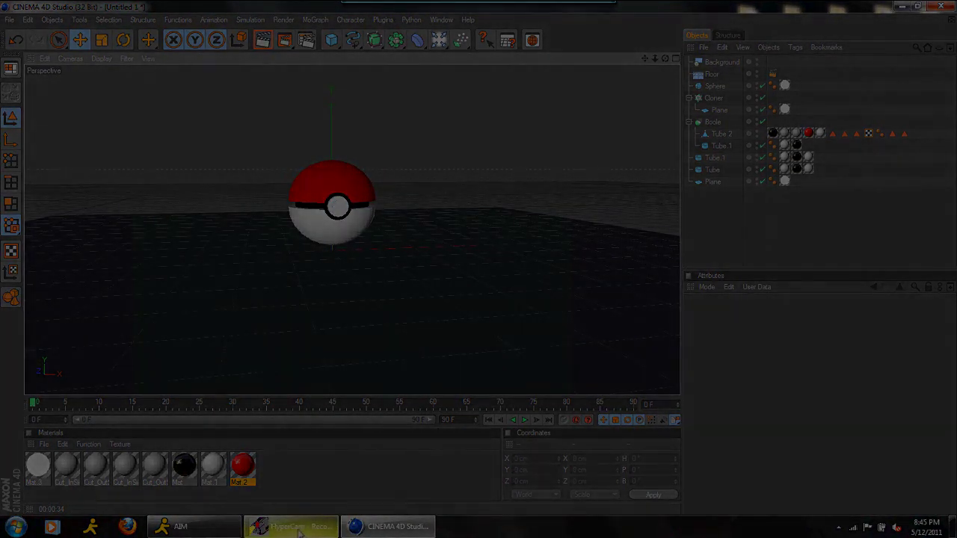
pyautogui.click(299, 527)
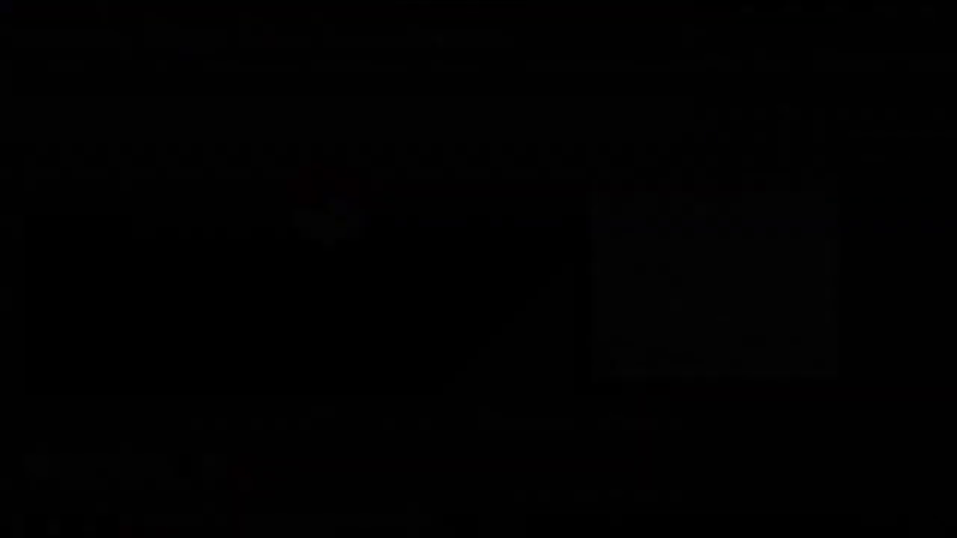